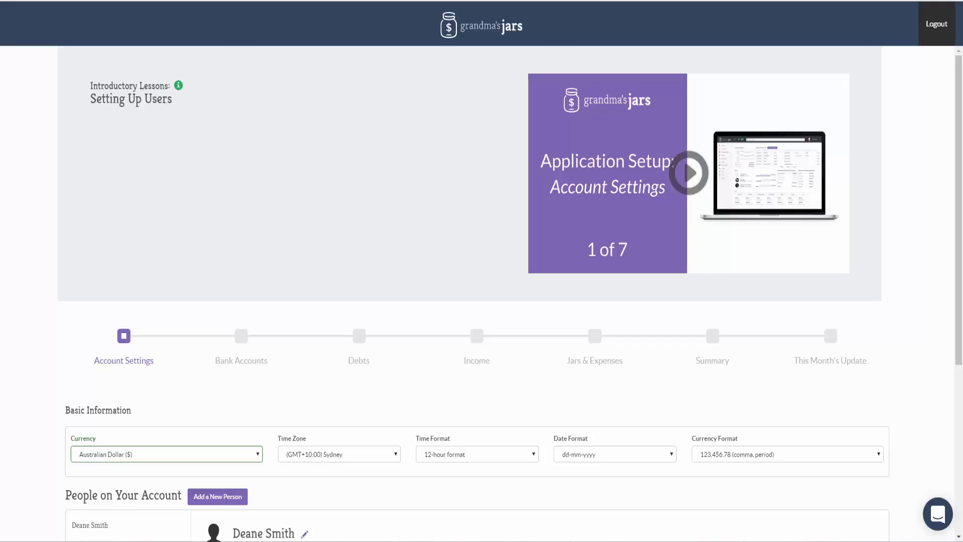
Review the existing person's profile fields in the account settings and save the user.
scroll(507, 293, "down", 5)
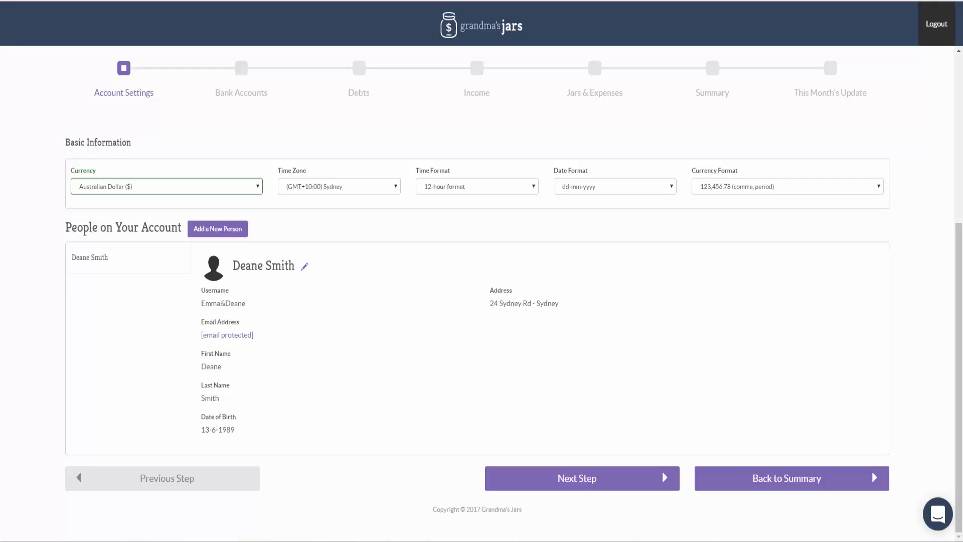
left_click(304, 266)
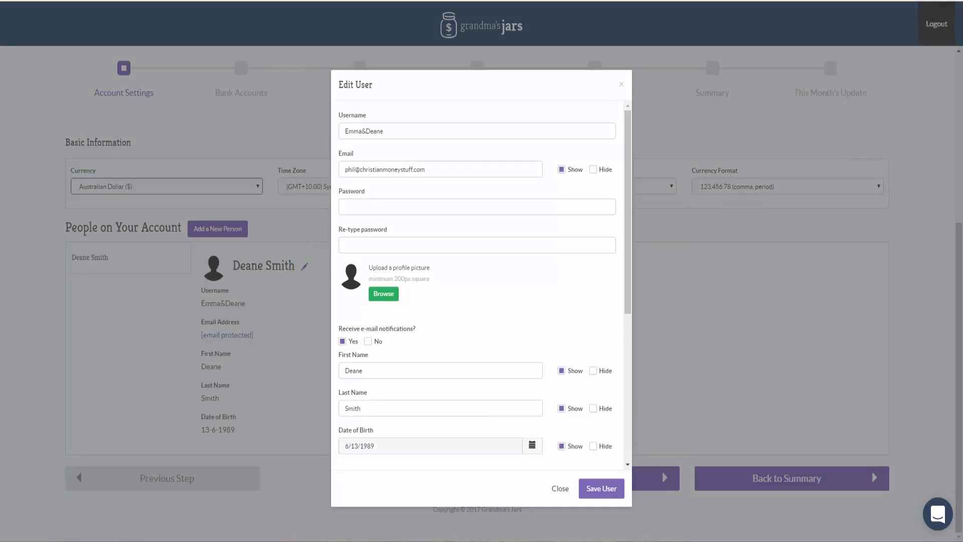
scroll(482, 285, "down", 5)
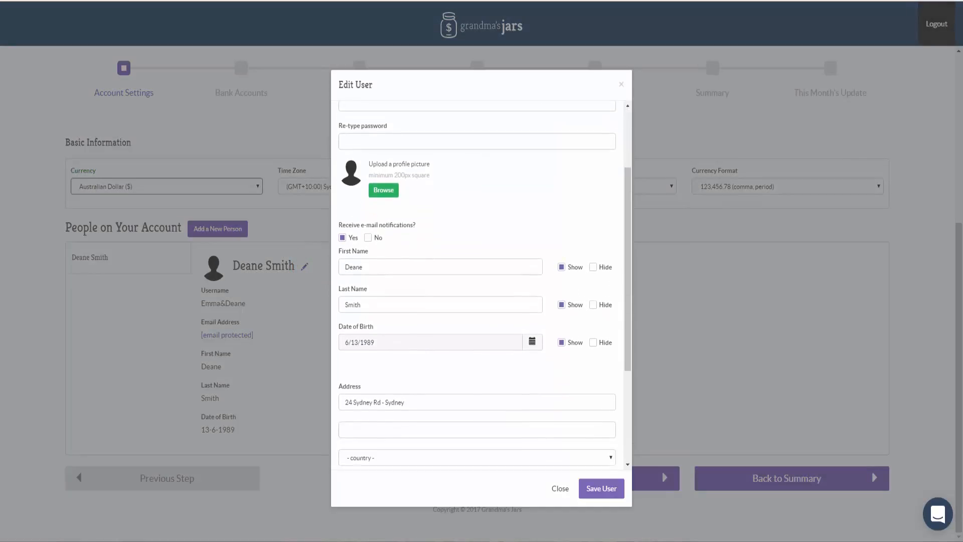
scroll(481, 284, "down", 2)
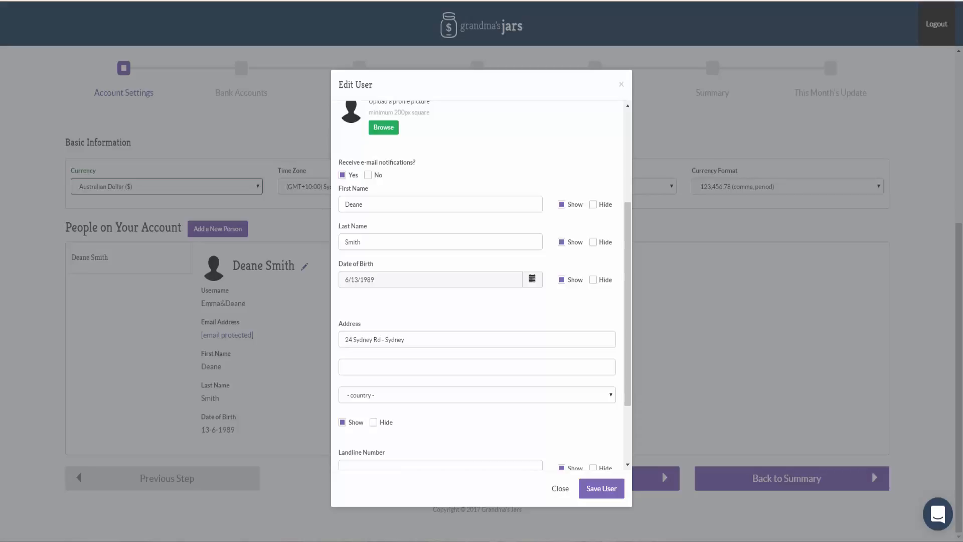
scroll(477, 286, "down", 2)
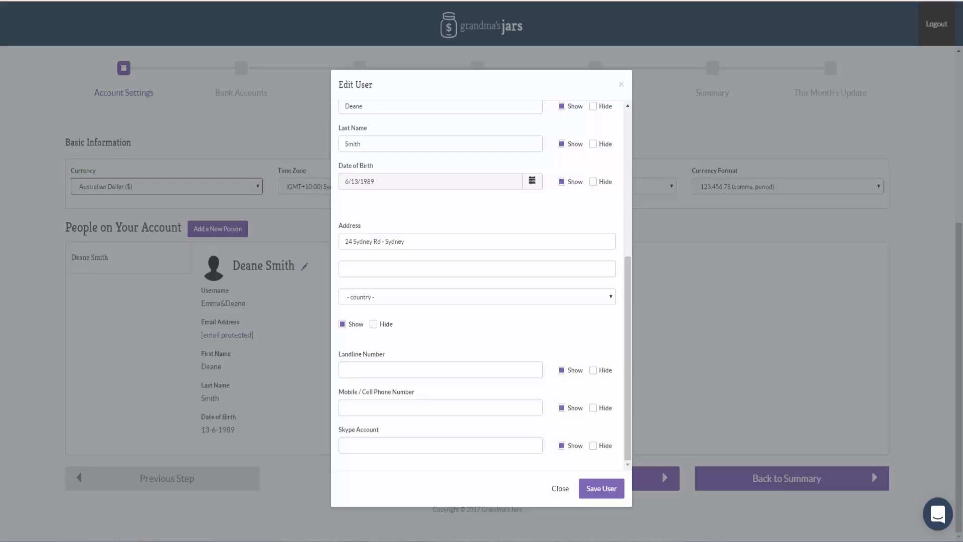
left_click(602, 488)
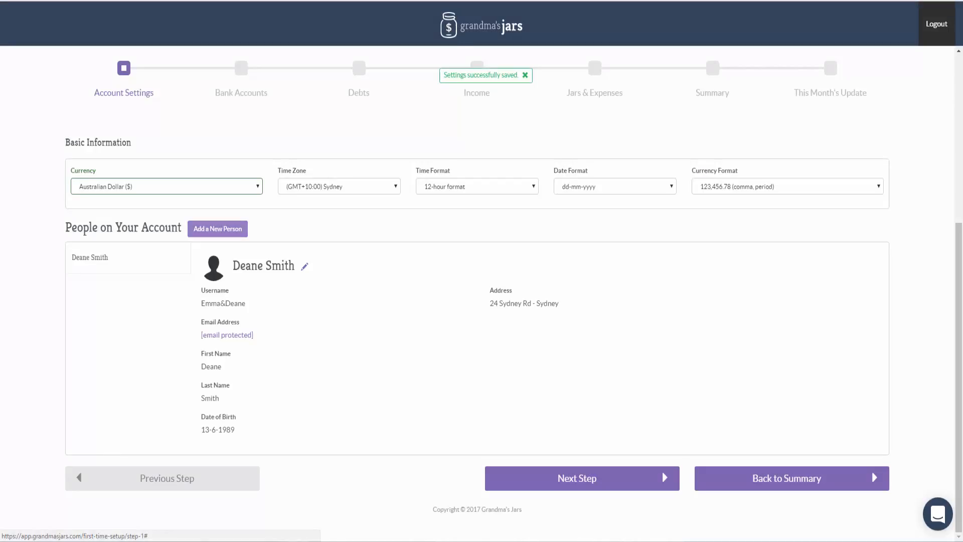
Look over the form for adding a new person to the account, and leave it without entering details.
left_click(218, 229)
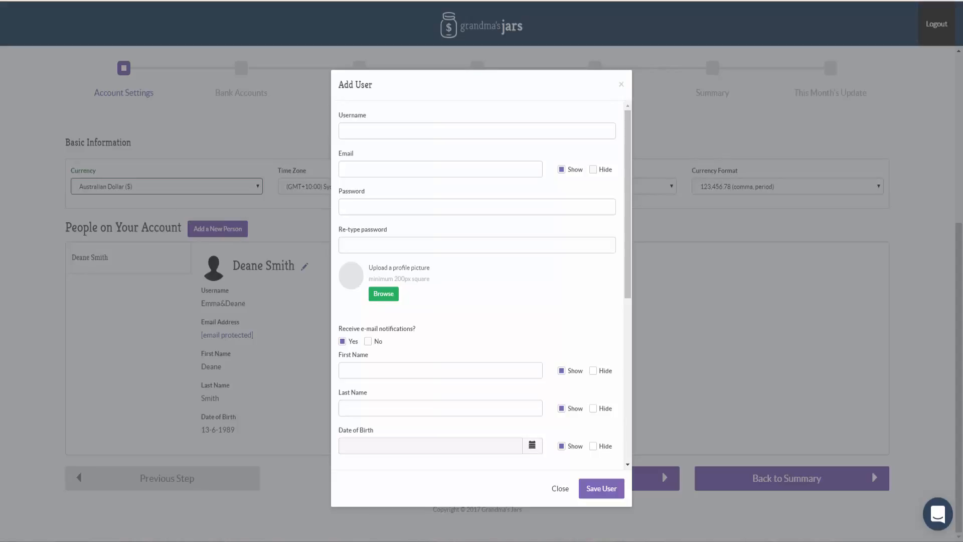
scroll(477, 285, "down", 2)
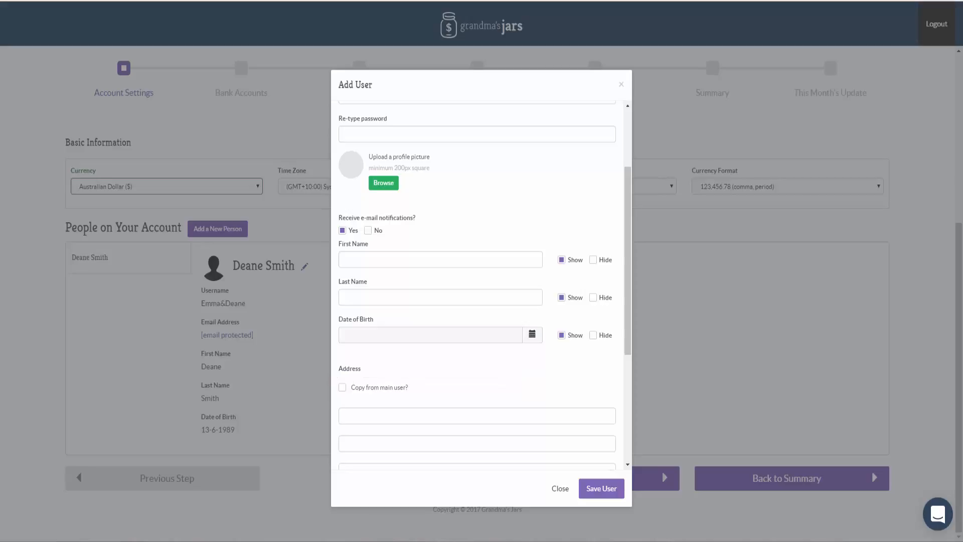
left_click(601, 488)
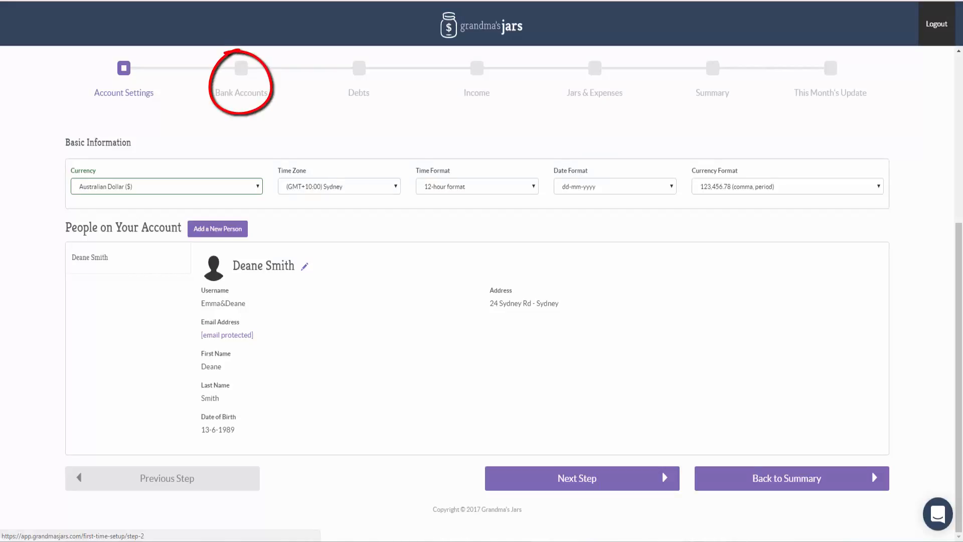
Proceed to the Bank Accounts setup stage and add an account named Everyday Account with a current balance of 1000.
left_click(577, 478)
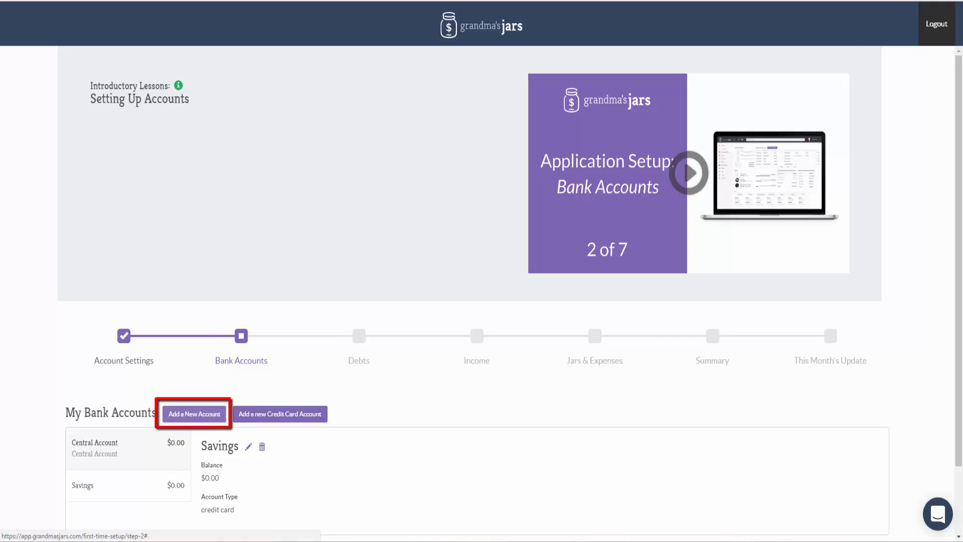
left_click(194, 414)
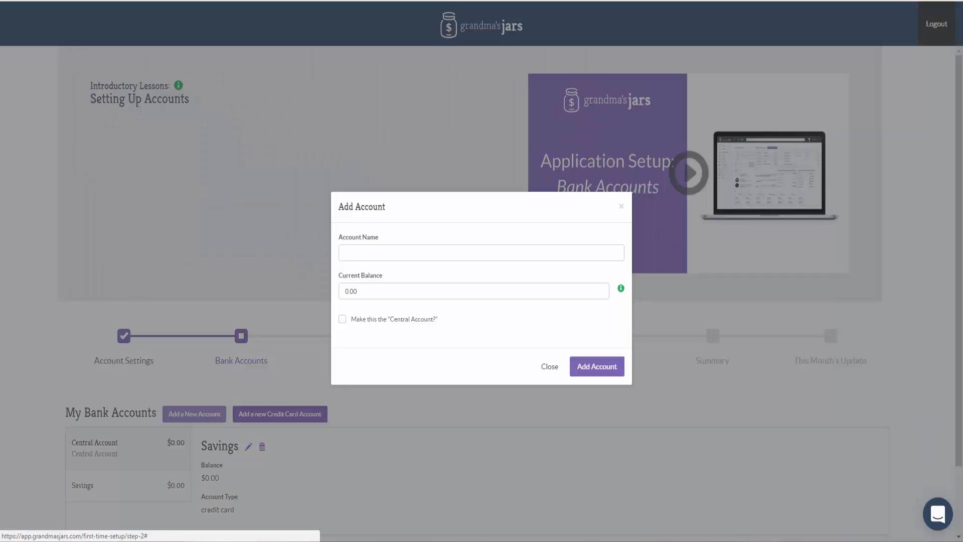
left_click(401, 253)
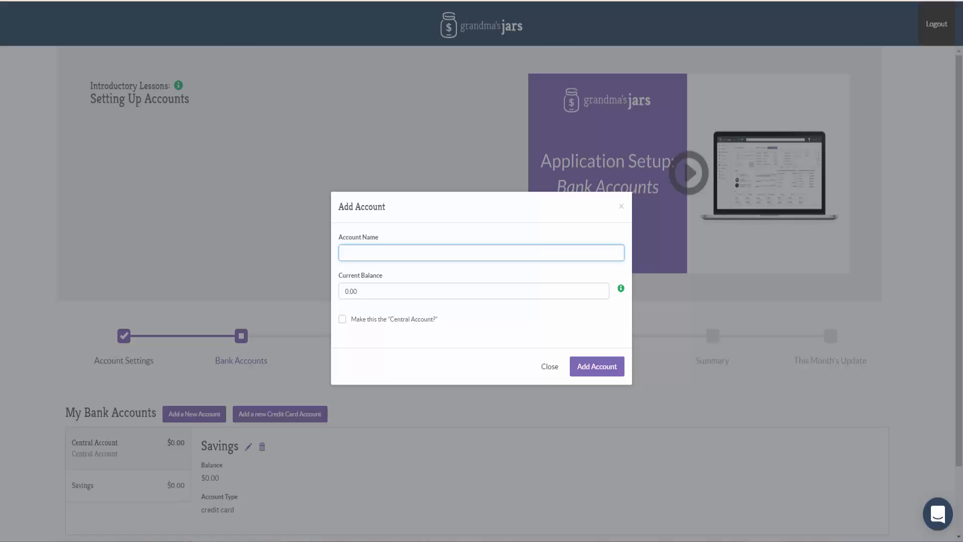
type("Ev")
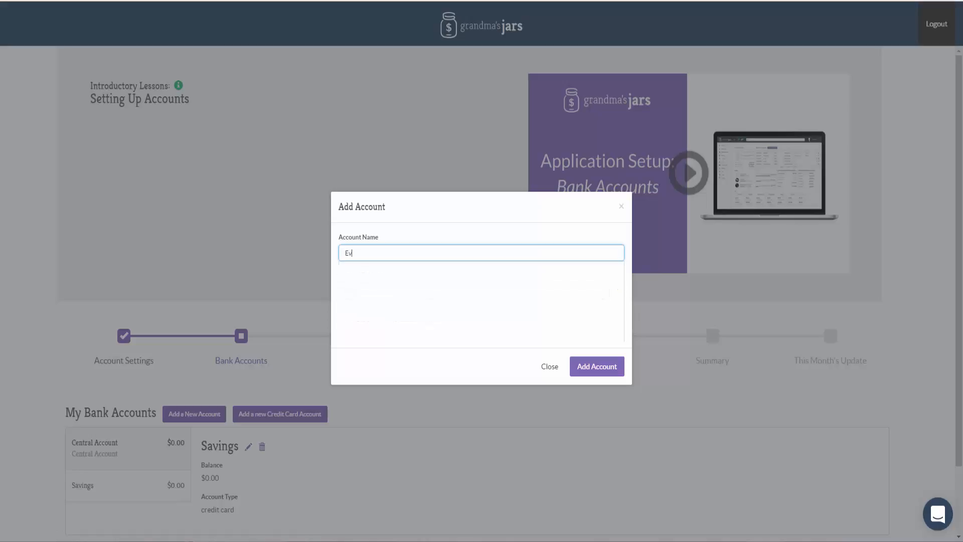
type("eryday Account")
key("Tab")
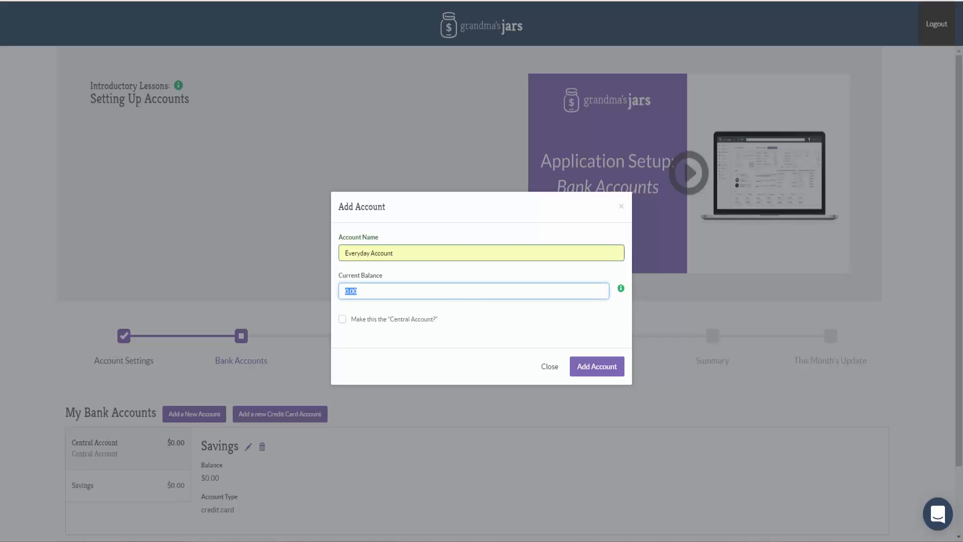
type("1000")
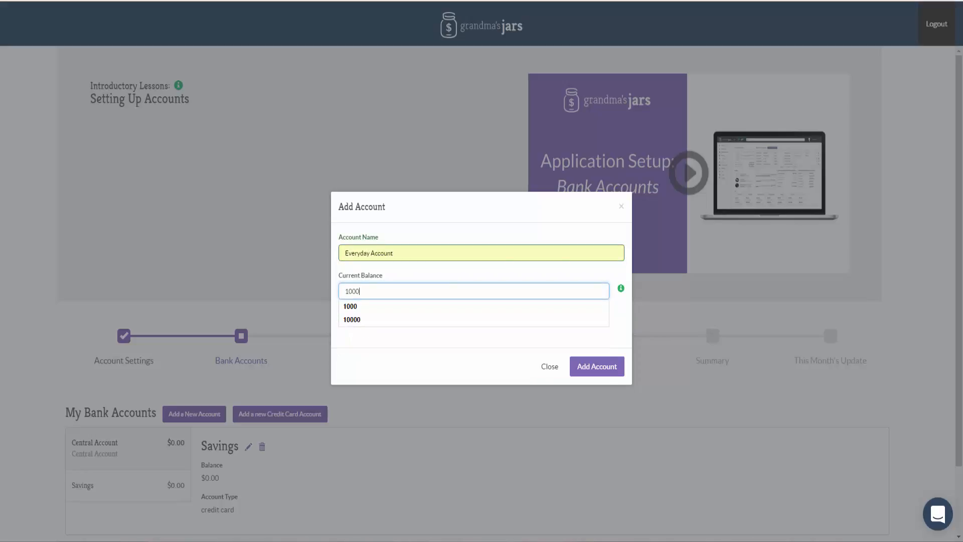
left_click(597, 367)
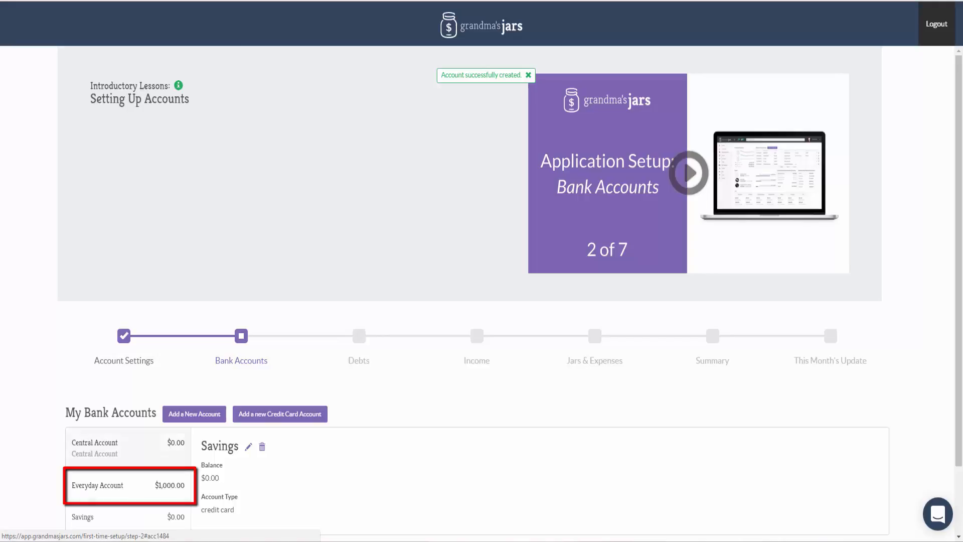
Rename the Central Account by putting both account holders' first names, in possessive form, before its name, and save it.
left_click(111, 486)
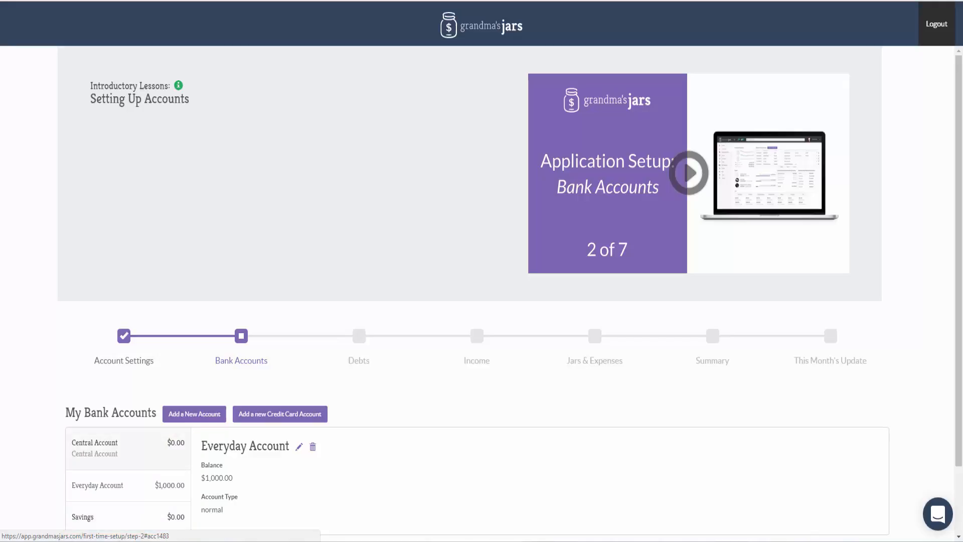
left_click(128, 448)
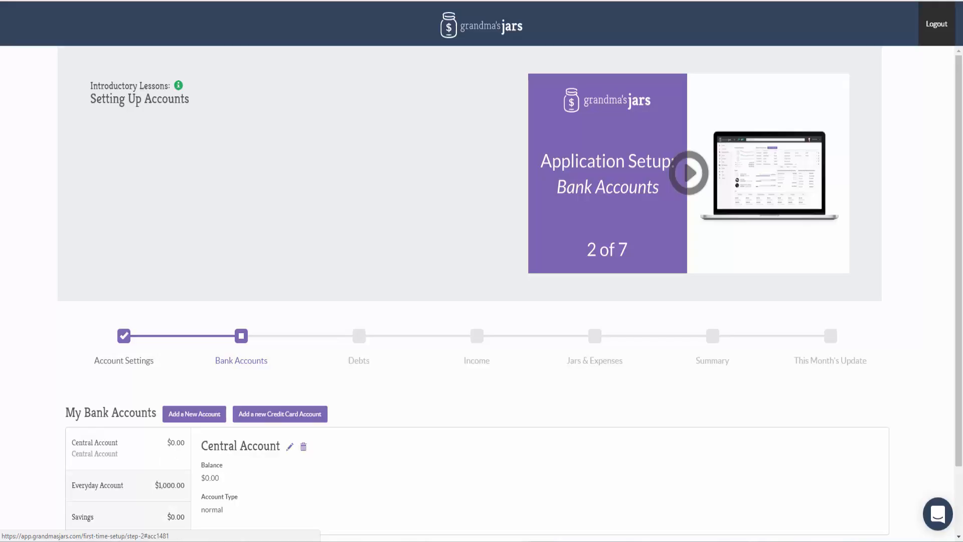
left_click(290, 446)
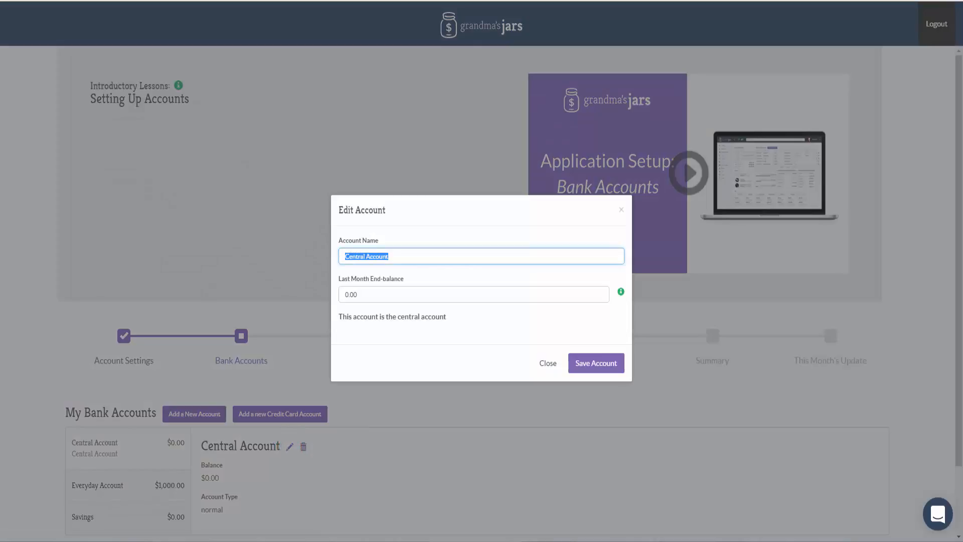
key("Left")
type("Deane and E")
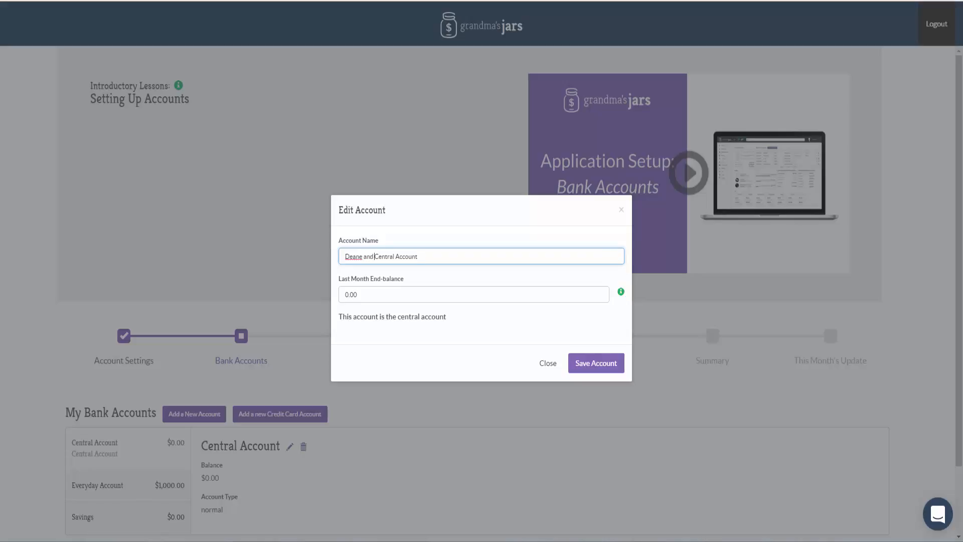
type("mma's")
left_click(596, 364)
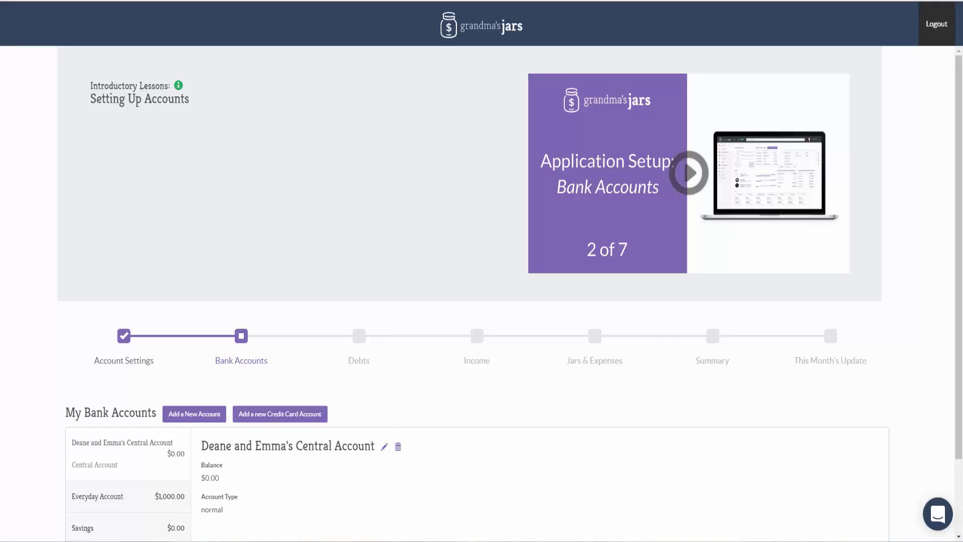
Start a new credit card account named Visa CC with a current balance of -5500.
left_click(280, 414)
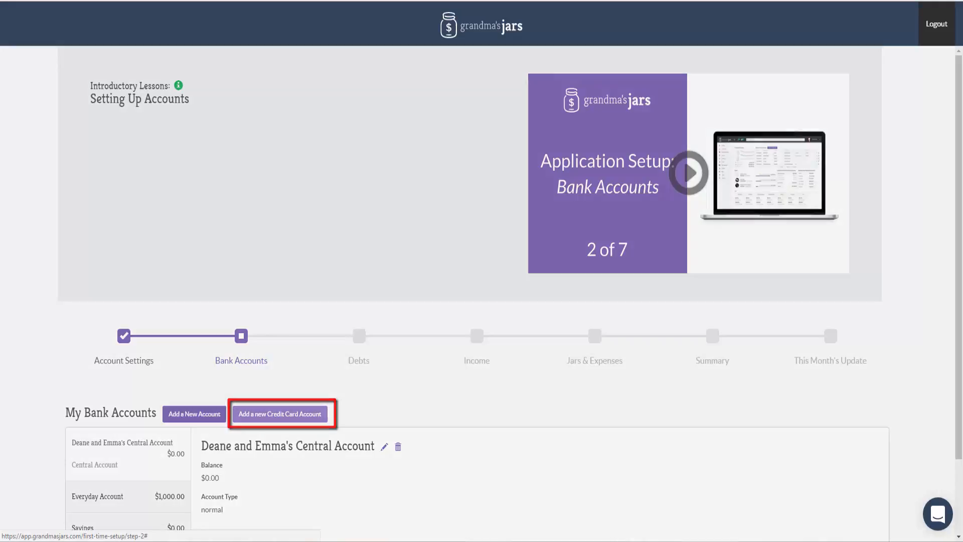
left_click(351, 131)
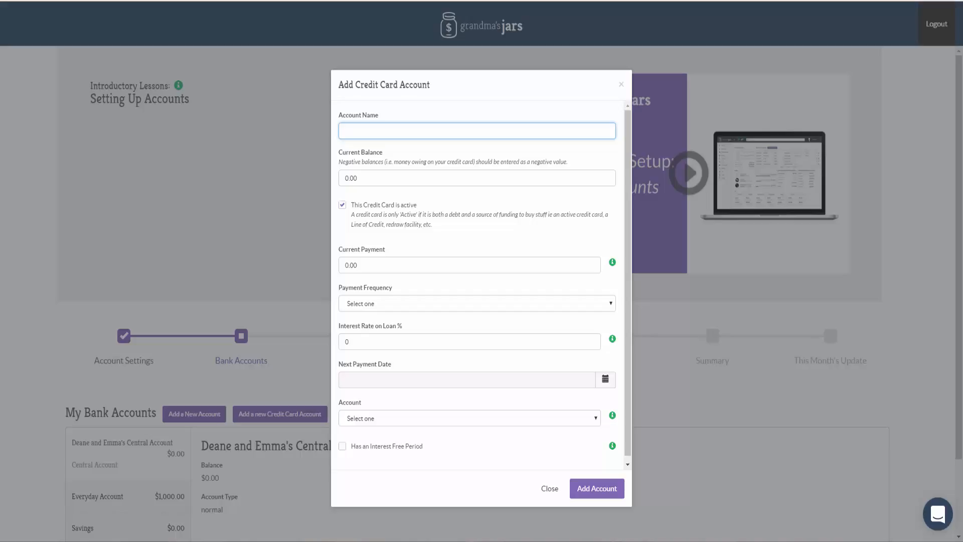
type("Visa")
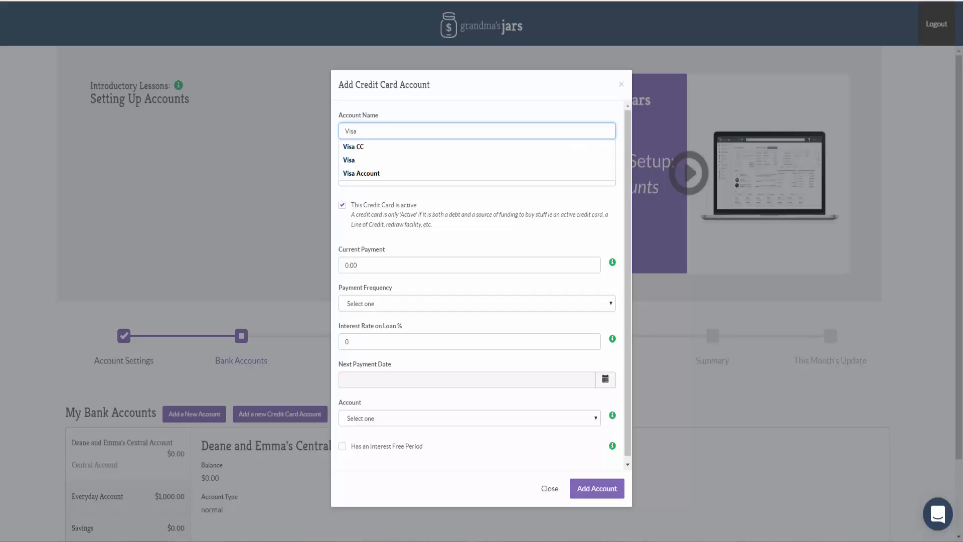
key("Down")
key("Return")
key("Tab")
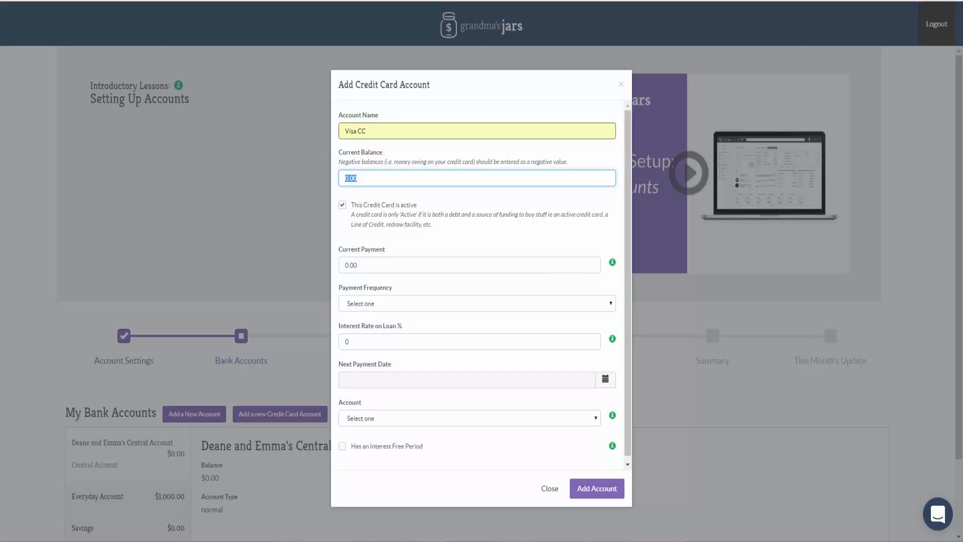
type("-")
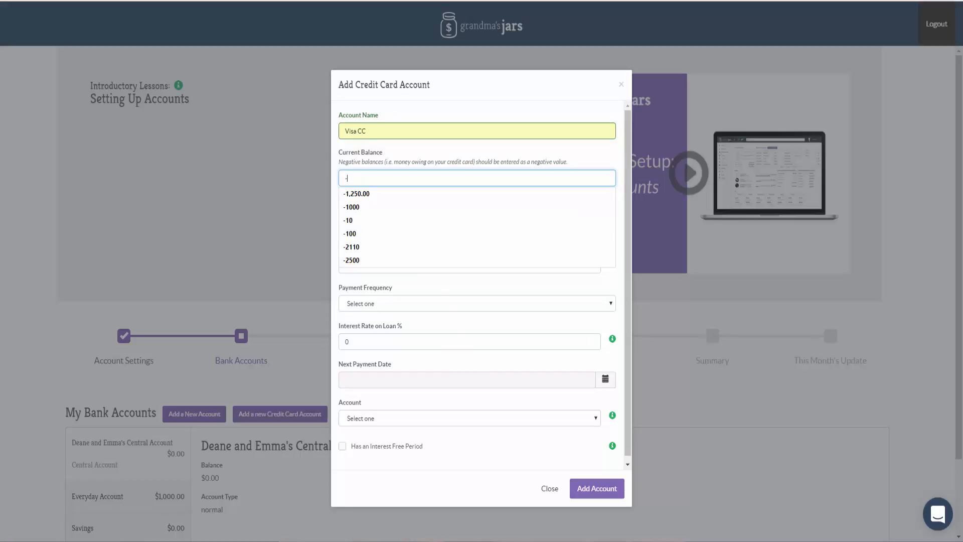
type("5500")
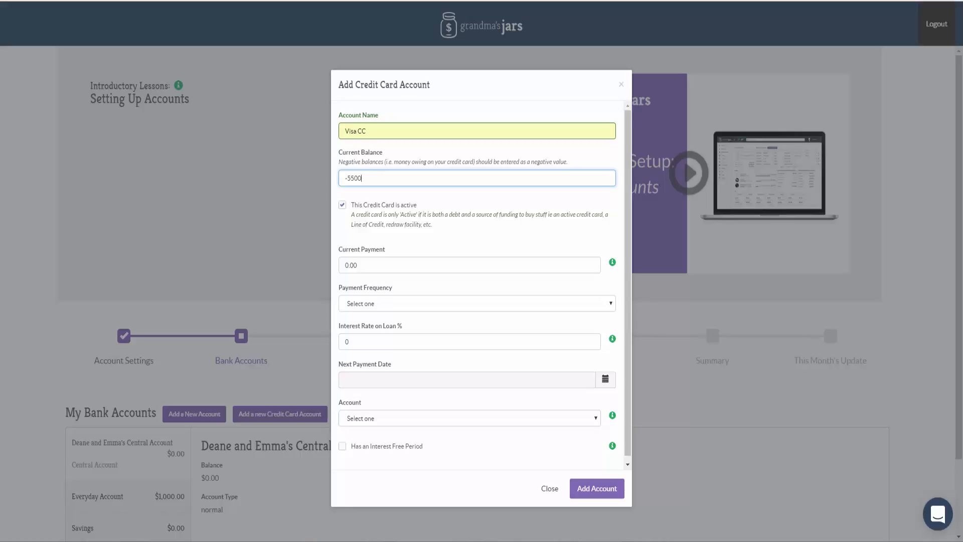
Set the credit card's current payment to 200 and its payment frequency to Fortnightly.
key("Tab")
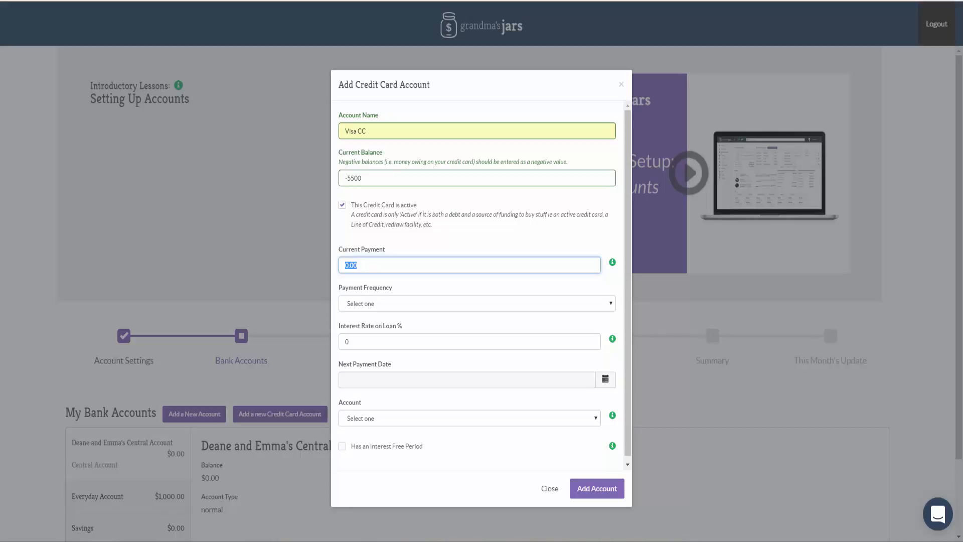
type("200")
key("Down")
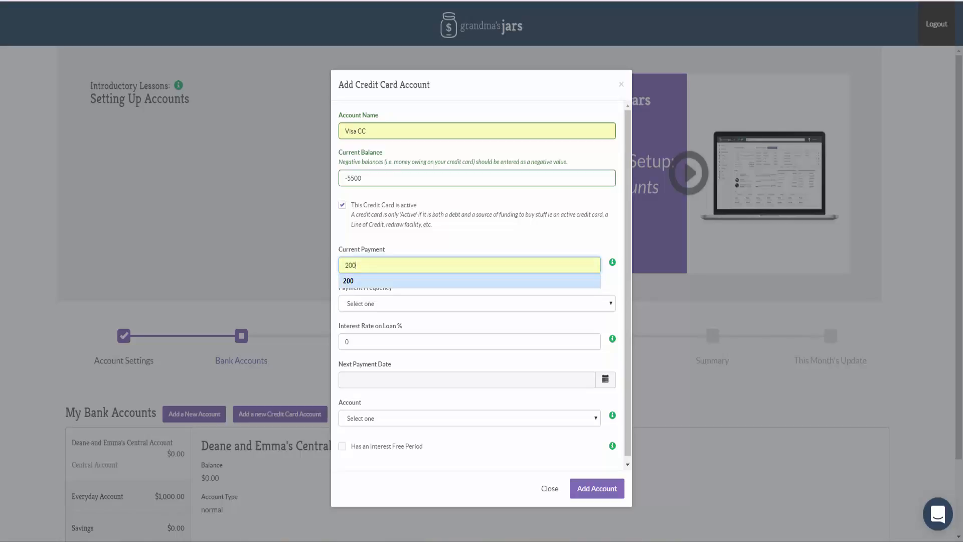
key("Return")
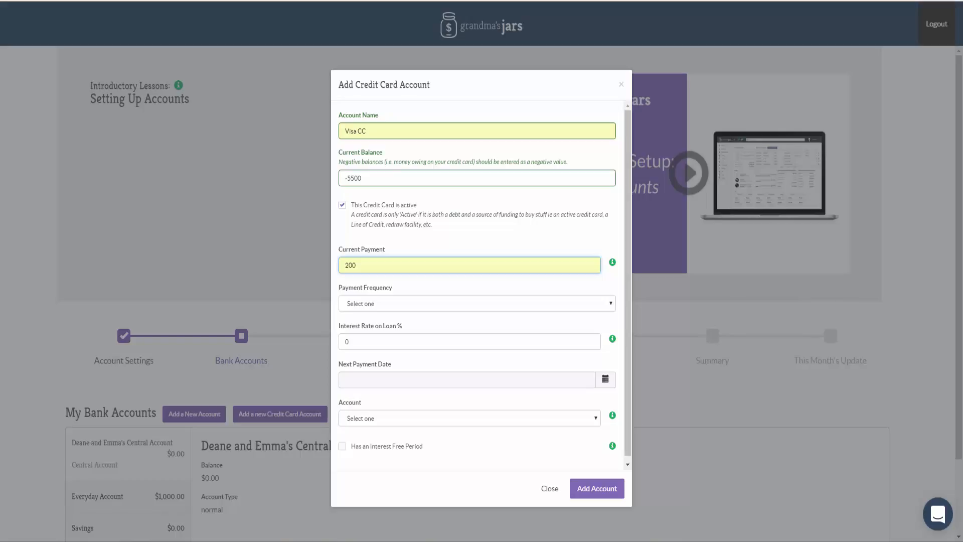
left_click(476, 304)
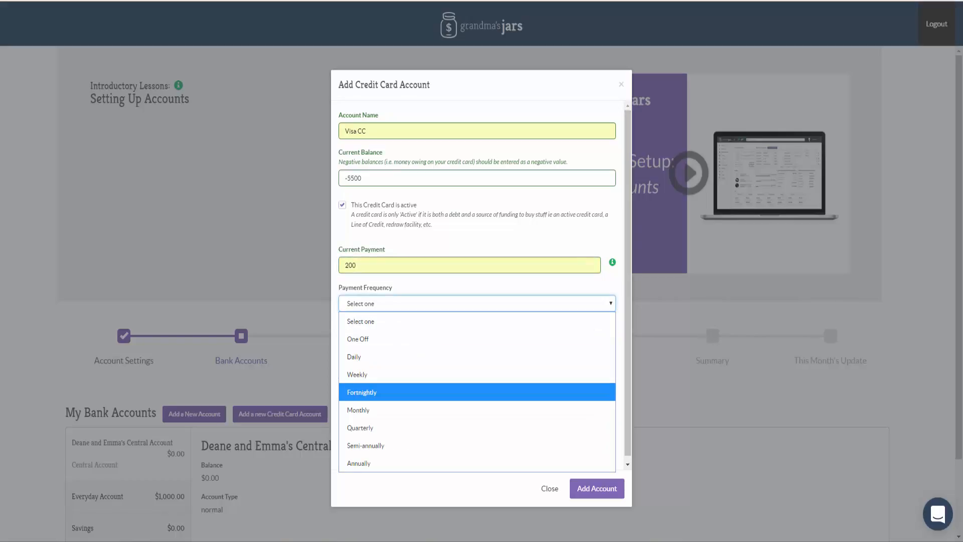
key("Return")
key("Tab")
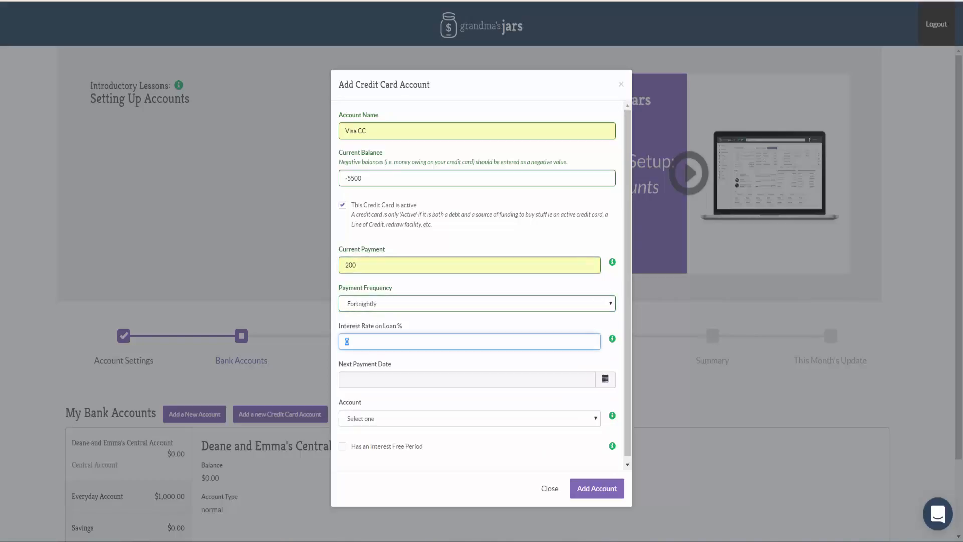
Set the credit card's loan interest rate to 18% and its next payment date to 5-10-2017.
type("18")
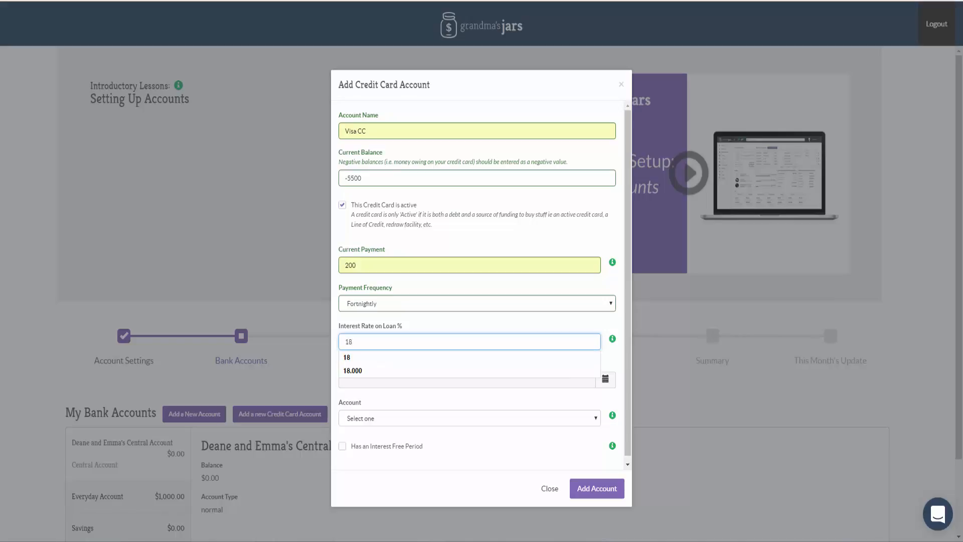
key("Tab")
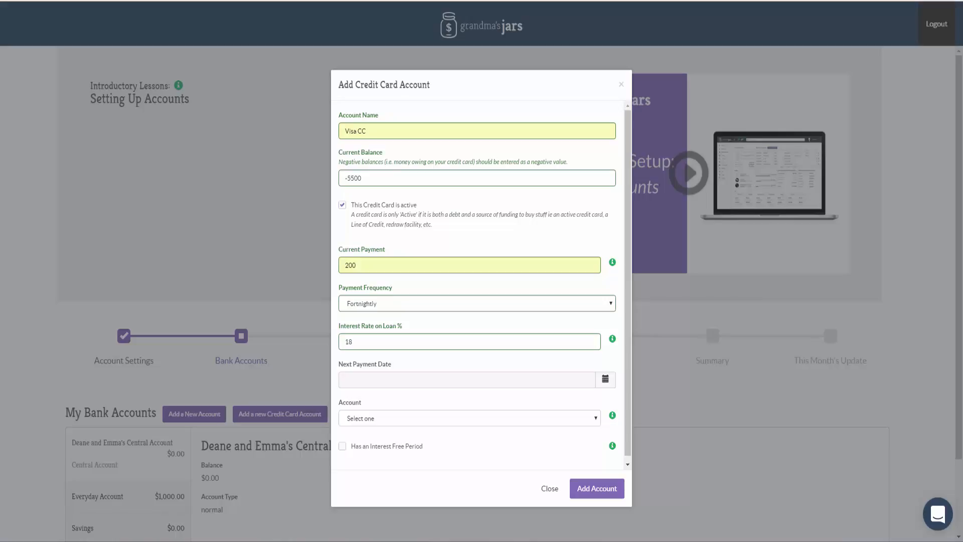
left_click(606, 380)
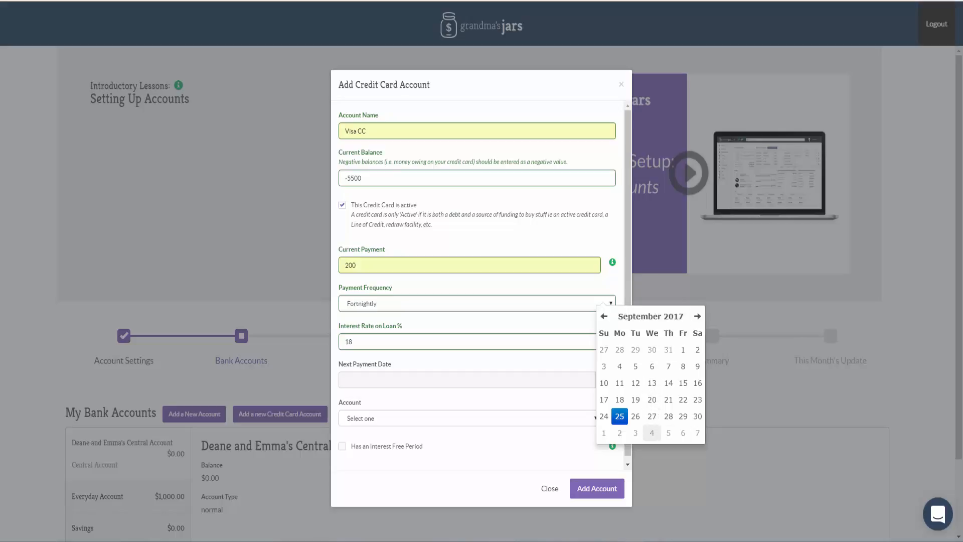
left_click(668, 432)
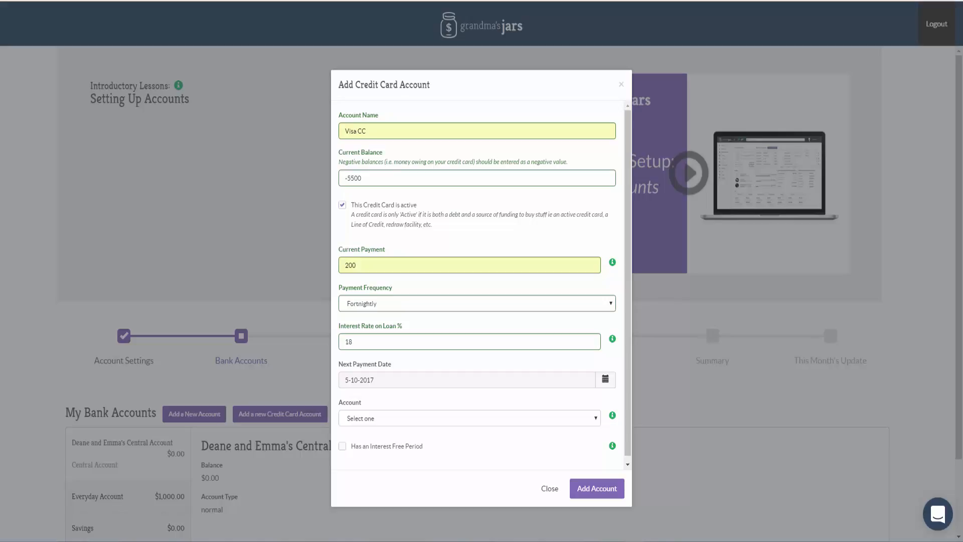
Choose the couple's Central Account as the credit card's payment account and add the card.
left_click(470, 417)
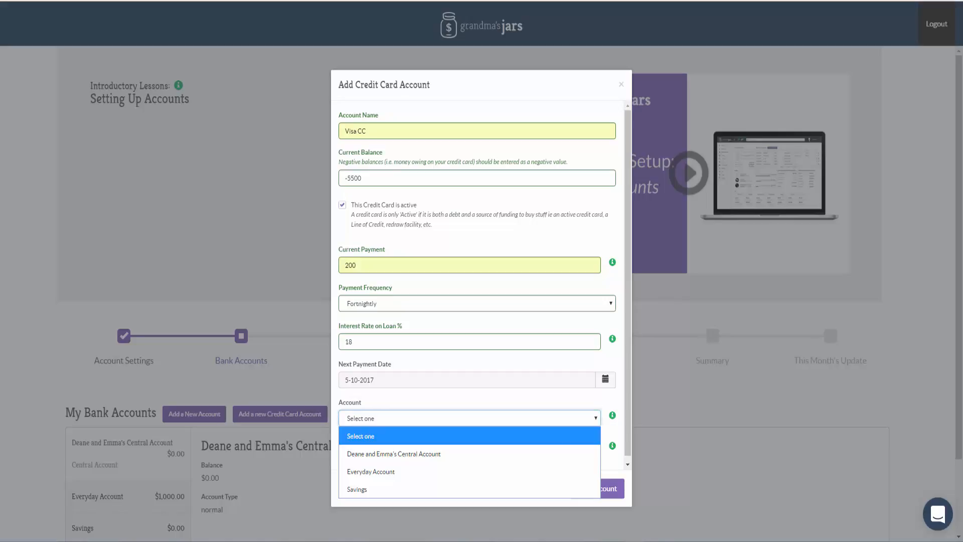
left_click(393, 454)
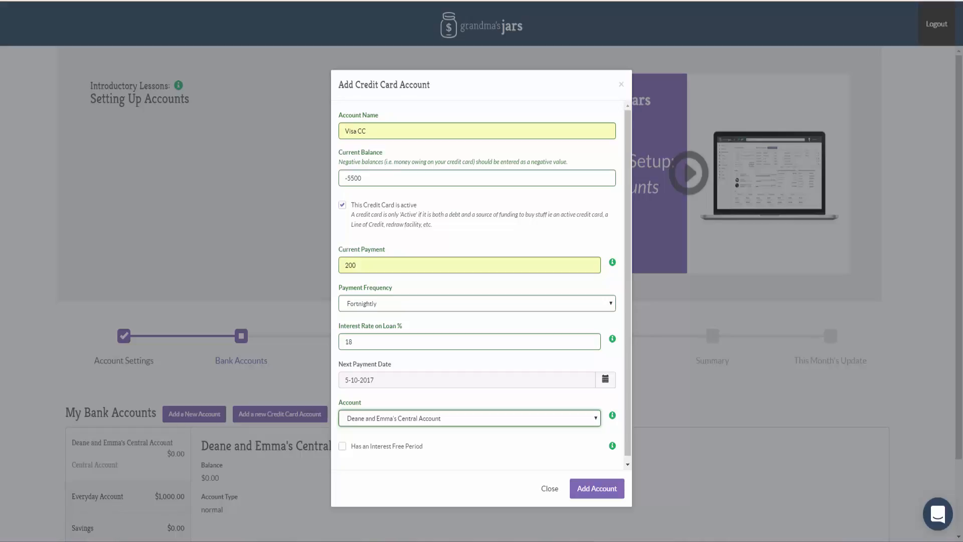
left_click(596, 488)
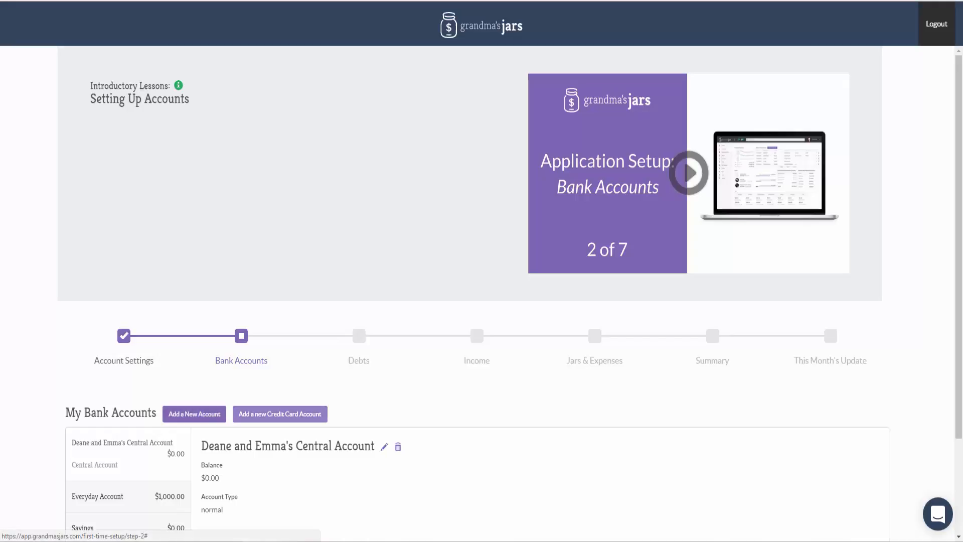
Proceed to the Debts setup stage and start a new debt named Mortgage.
scroll(482, 271, "down", 2)
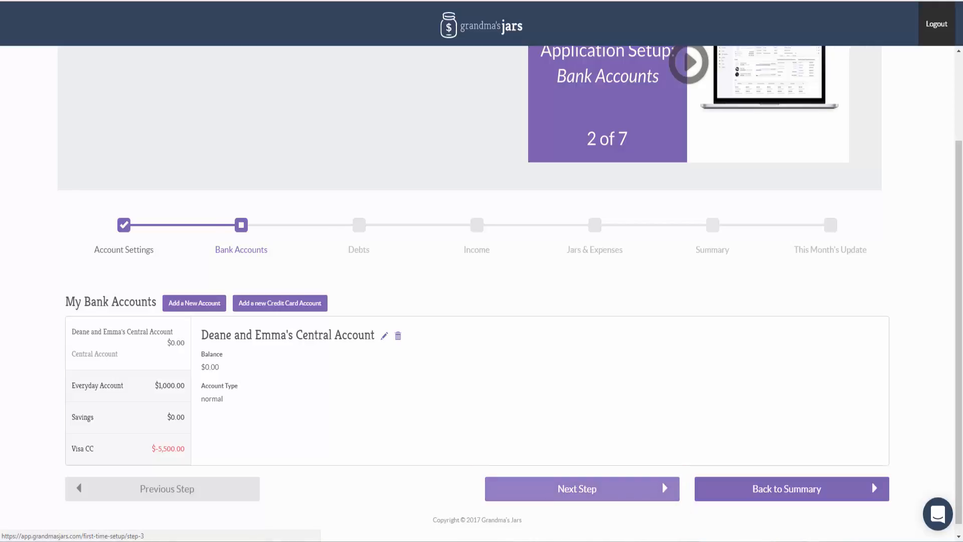
left_click(577, 489)
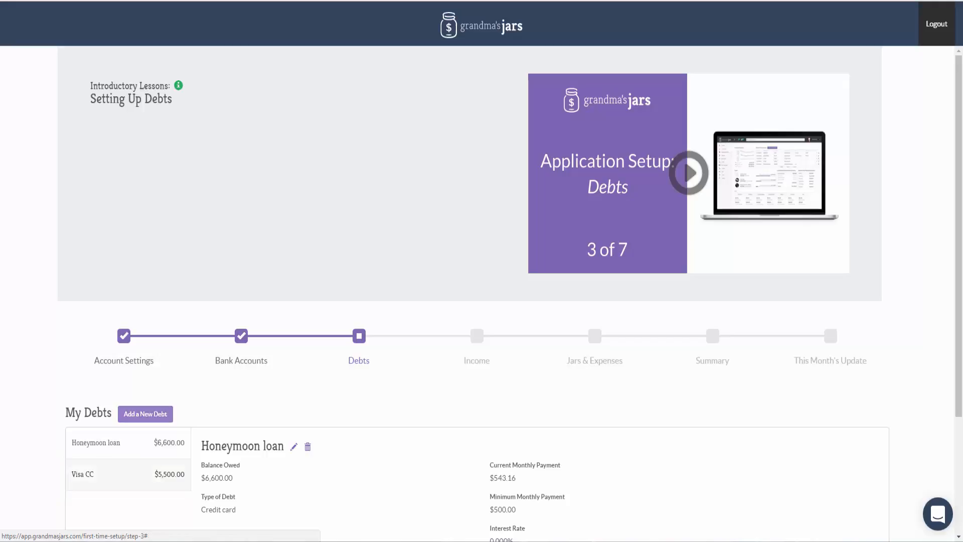
left_click(145, 414)
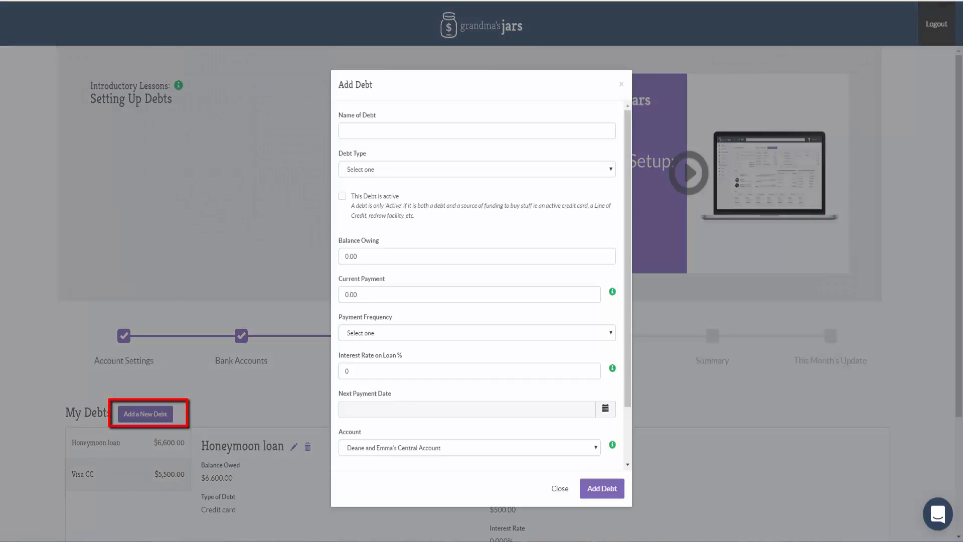
left_click(477, 131)
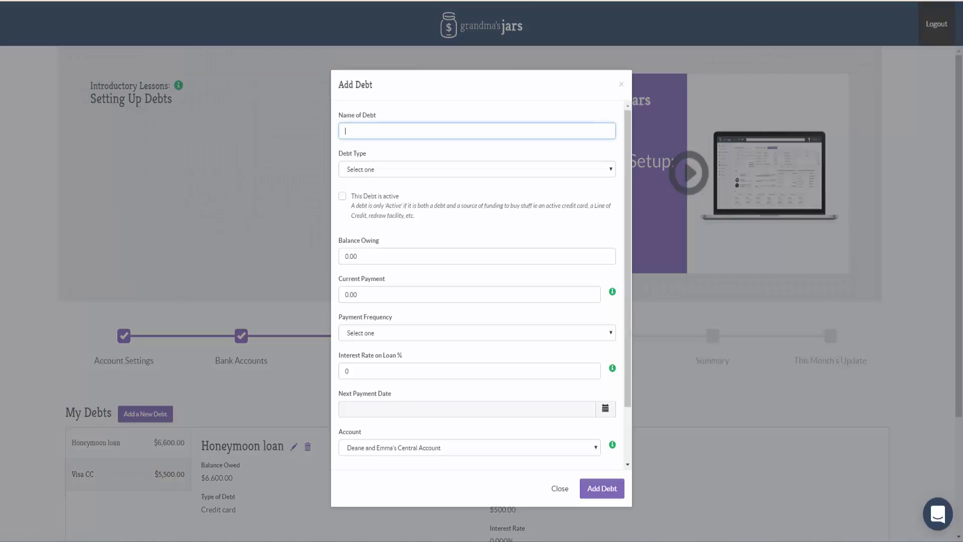
type("Mor")
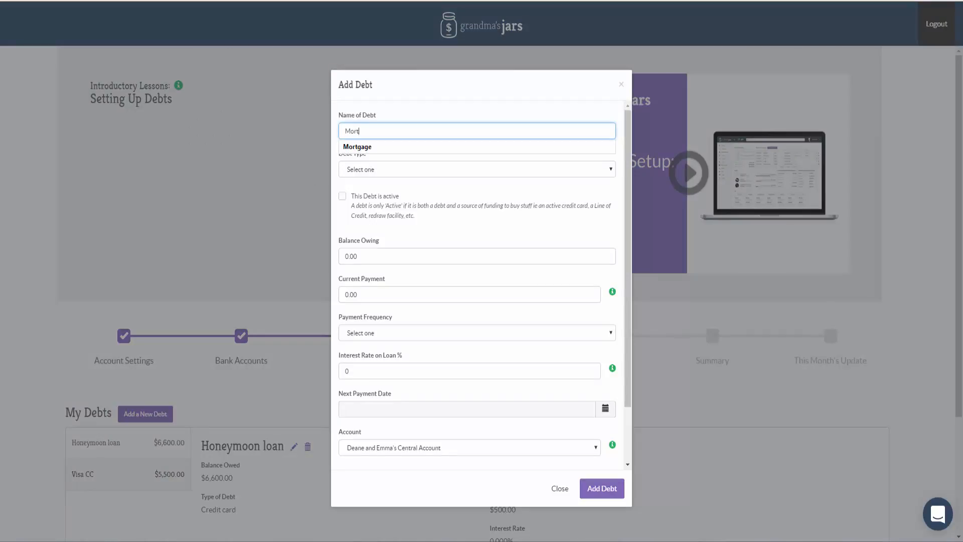
type("t")
key("Down")
key("Return")
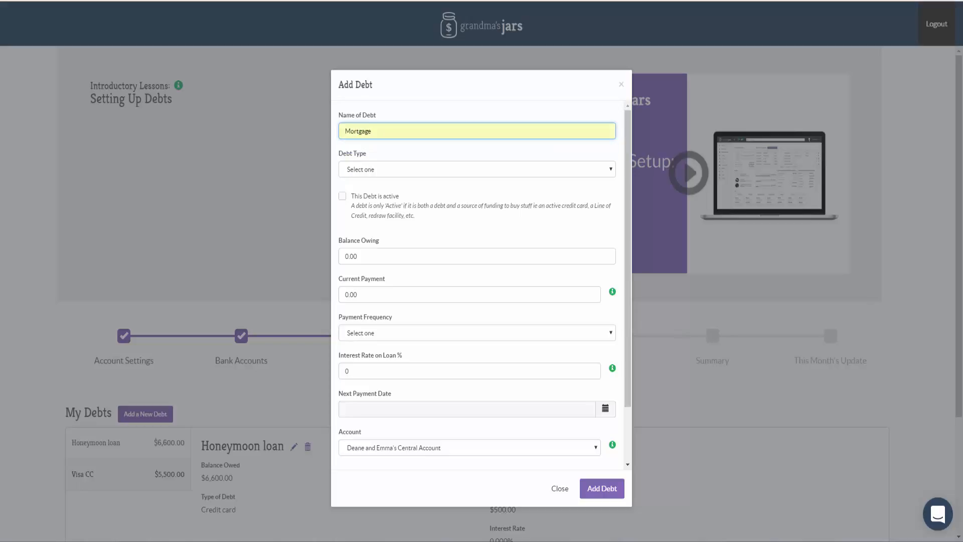
Set the mortgage's debt type to Home loan and its balance owing to 296,000.
left_click(477, 169)
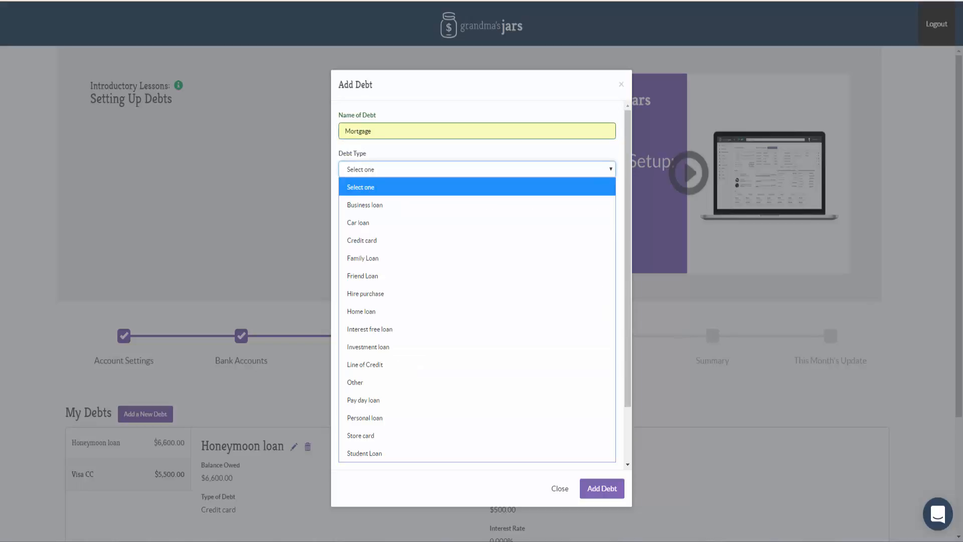
key("Down")
key("Down")
key("Down")
key("Down")
key("Down")
key("Down")
key("Down")
key("Return")
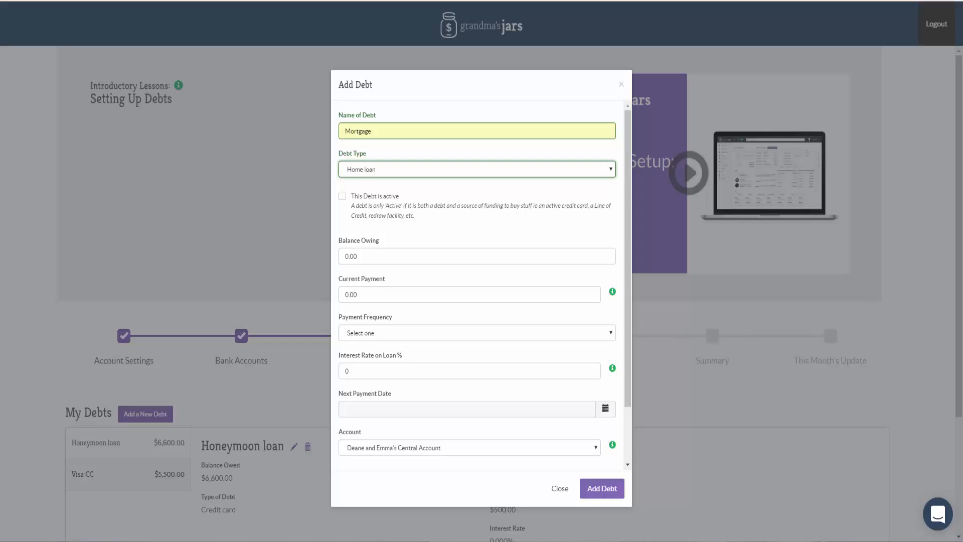
key("Tab")
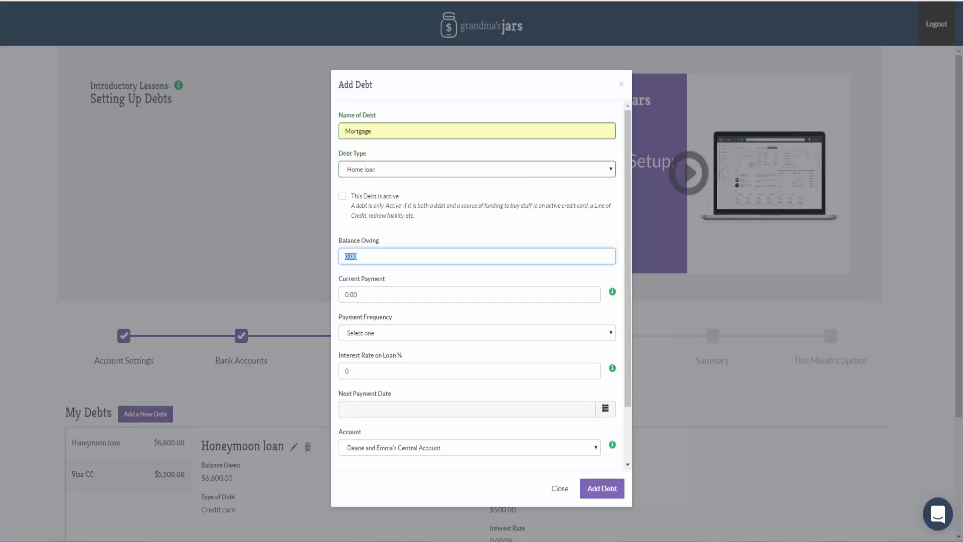
type("296,000")
key("Tab")
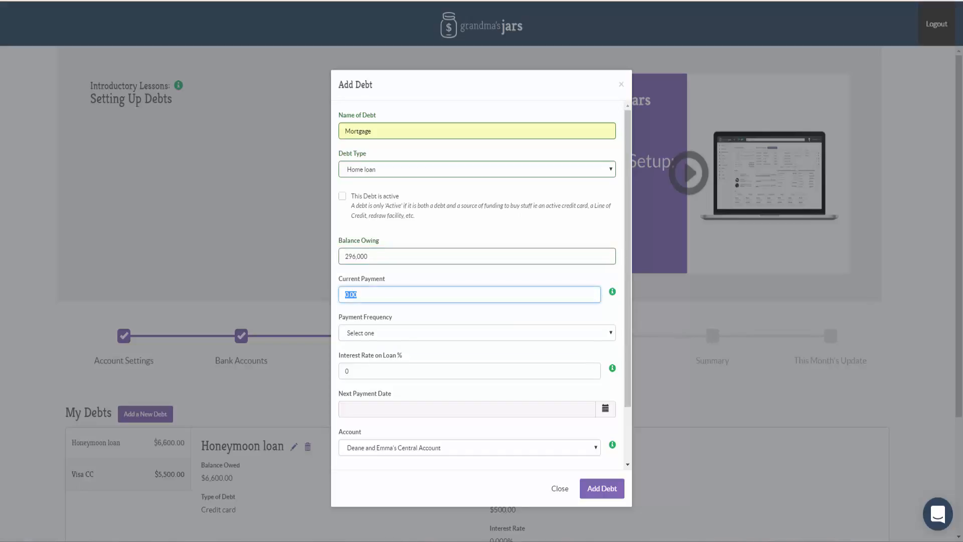
Set the mortgage's current payment to 1800 and its payment frequency to Monthly.
type("1800")
left_click(476, 332)
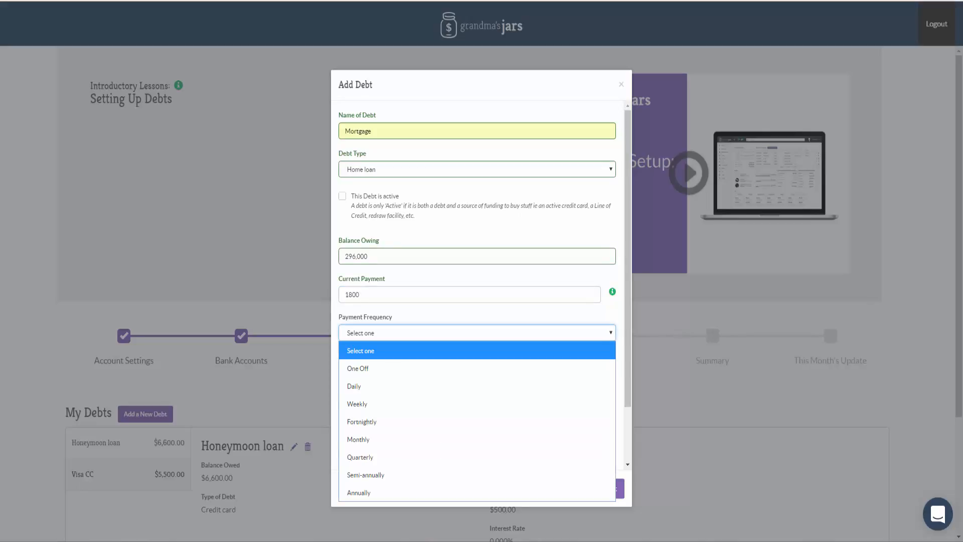
left_click(476, 439)
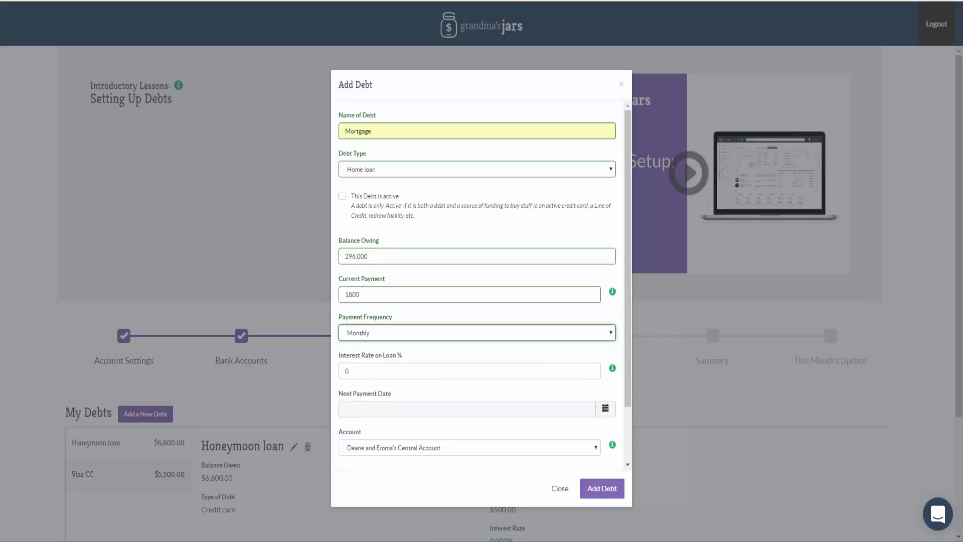
Set the mortgage's interest rate to 4.2% and its next payment date to 28-9-2017, and add the debt.
key("Tab")
type("4.25")
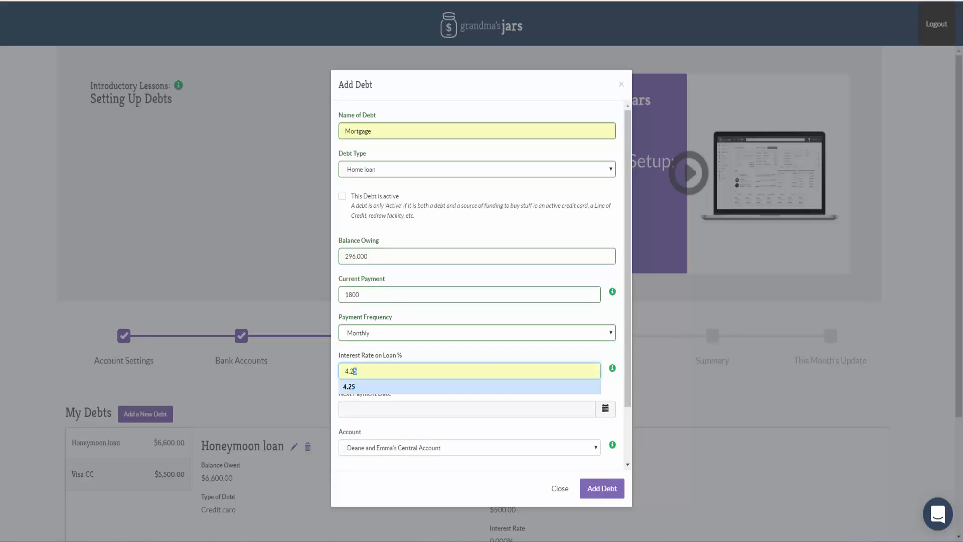
key("Tab")
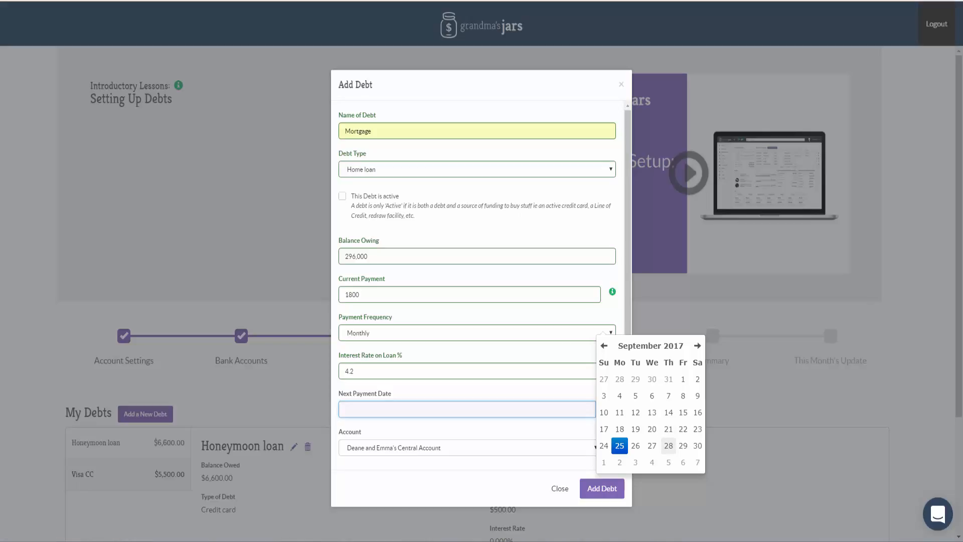
left_click(669, 445)
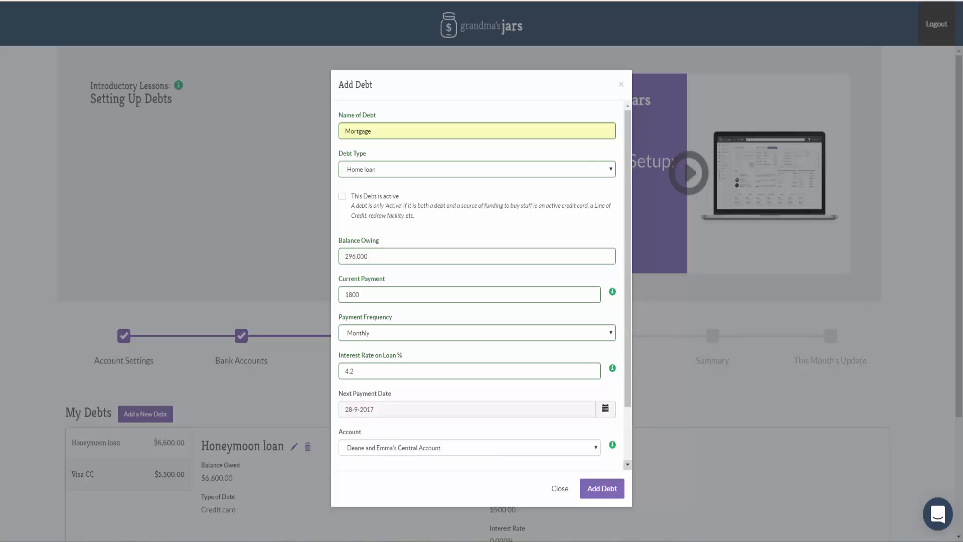
scroll(481, 286, "down", 3)
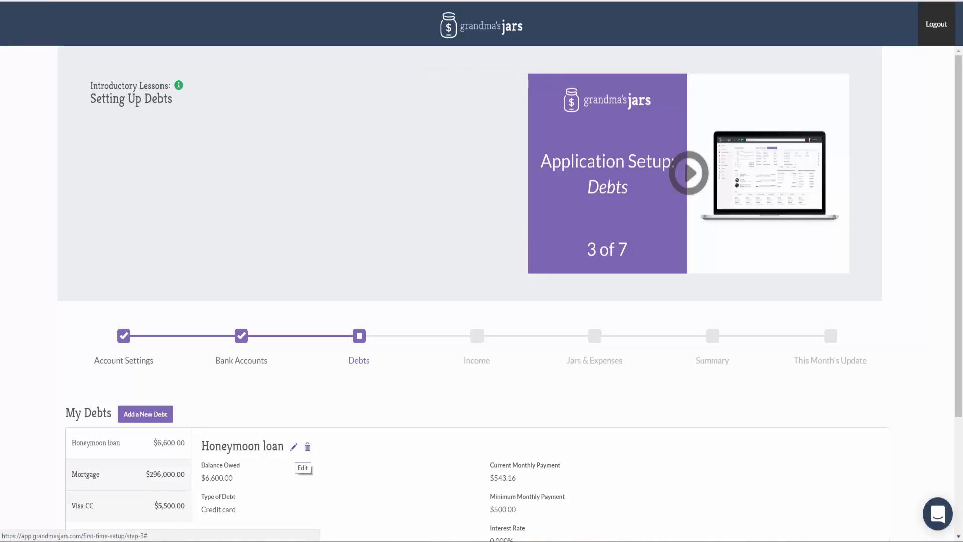
Review the Honeymoon loan's editable details without changing them, and proceed to the Income setup stage.
left_click(294, 447)
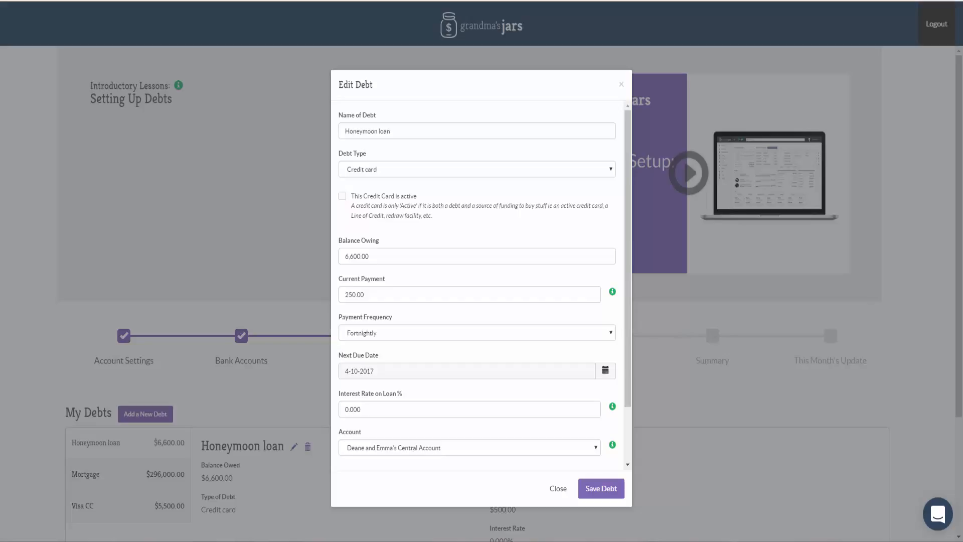
left_click(557, 488)
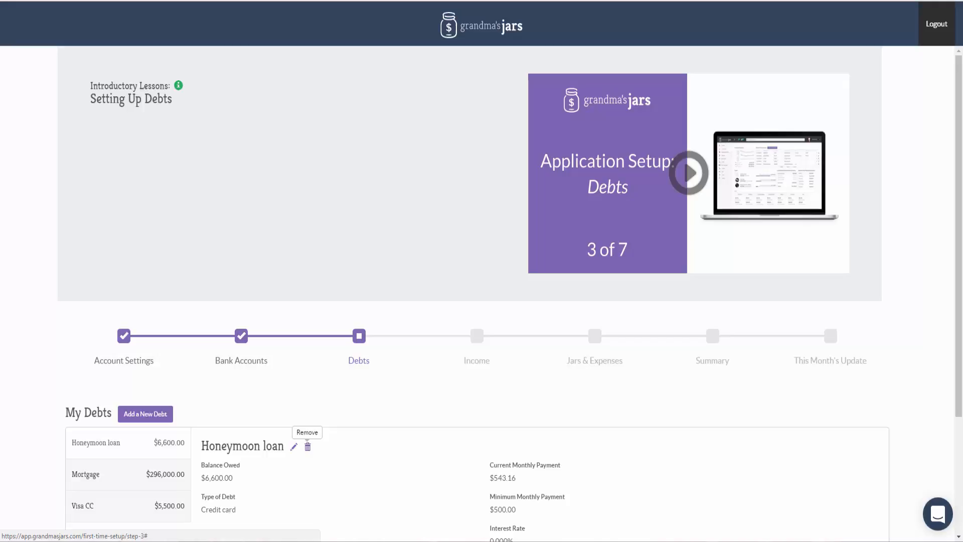
scroll(482, 301, "down", 3)
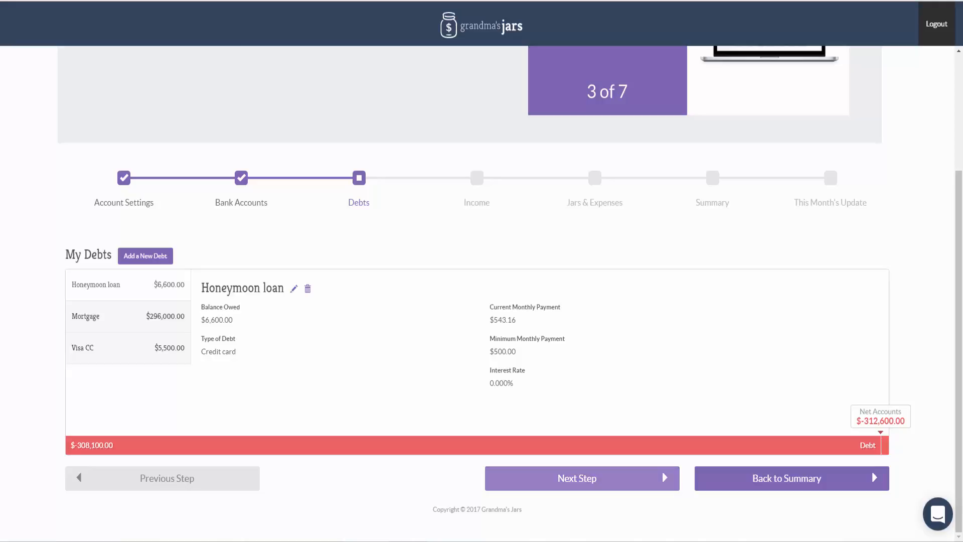
left_click(577, 478)
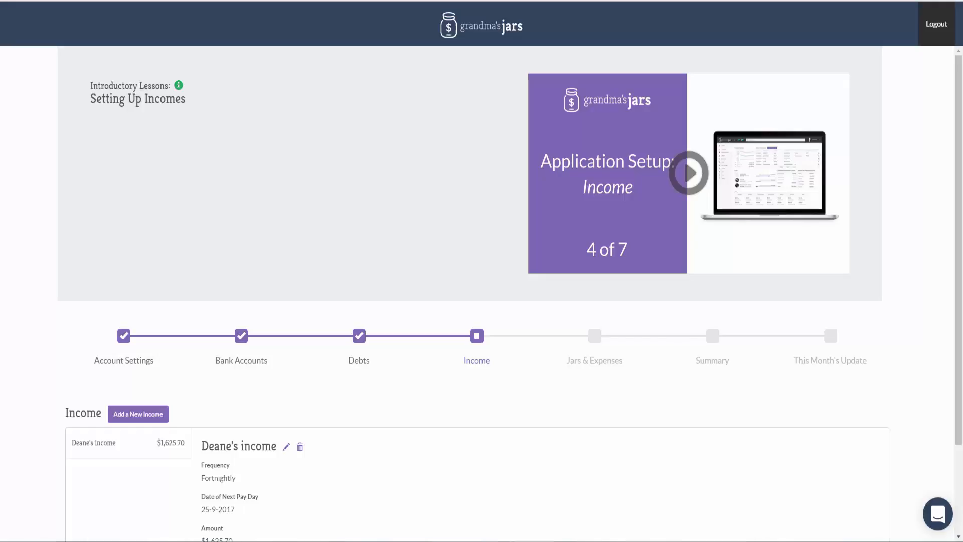
Set the existing income's date of next pay day to 28-9-2017 and save it.
scroll(481, 293, "down", 3)
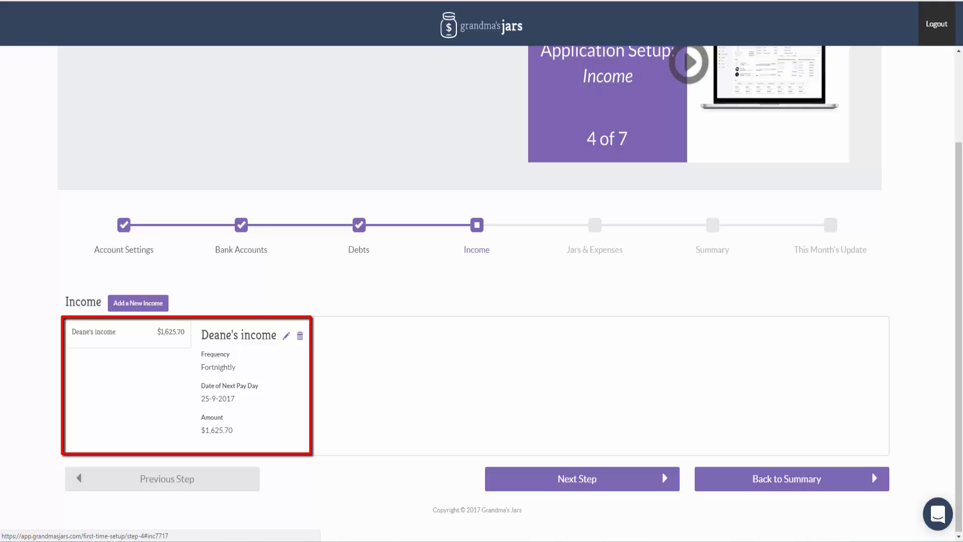
left_click(286, 335)
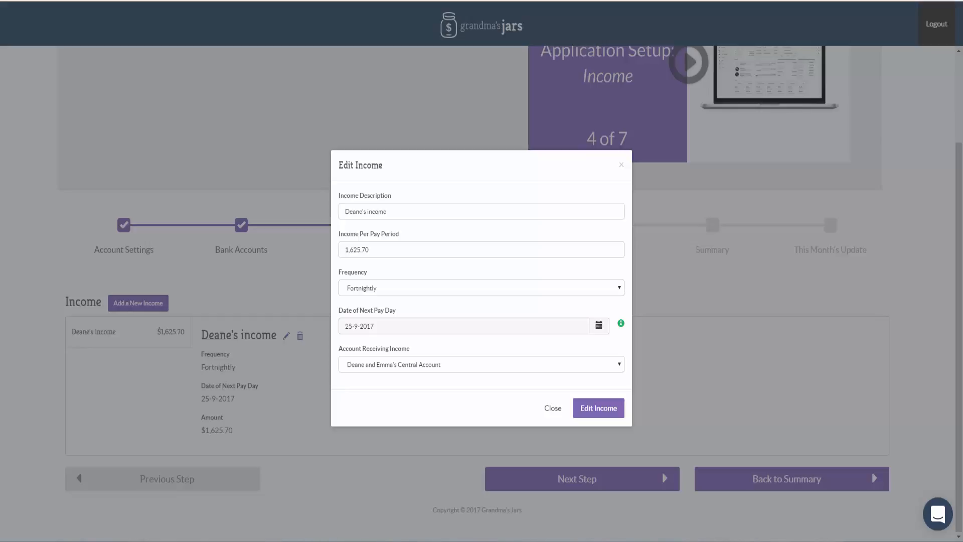
left_click(598, 326)
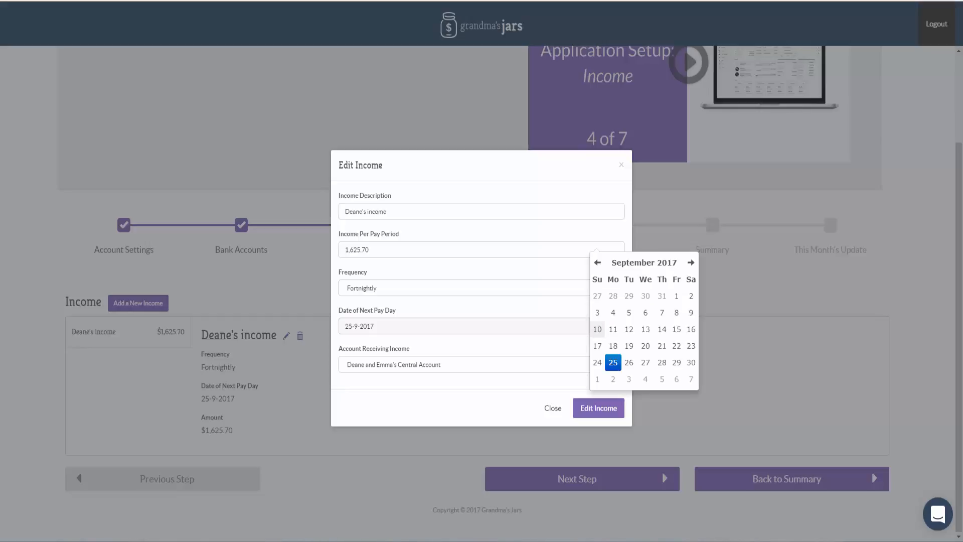
left_click(662, 362)
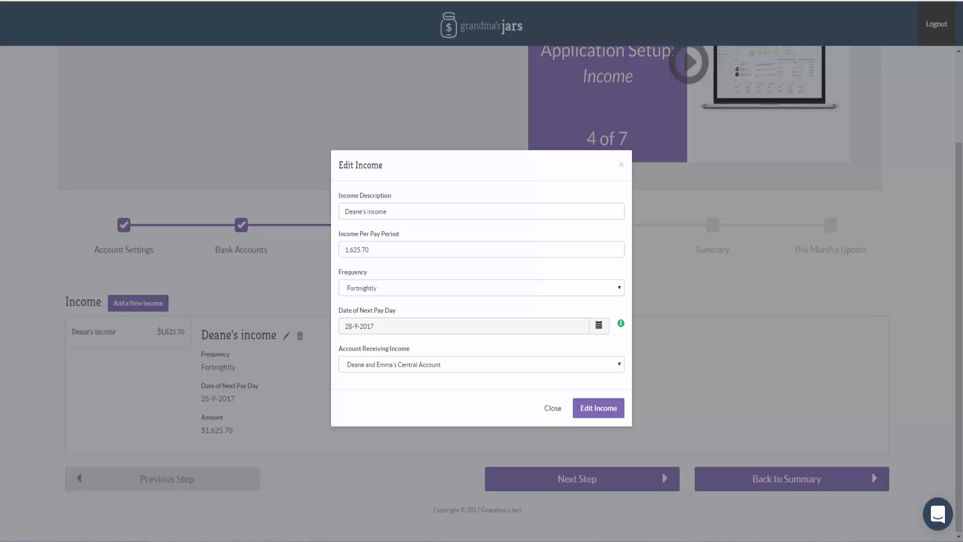
left_click(598, 407)
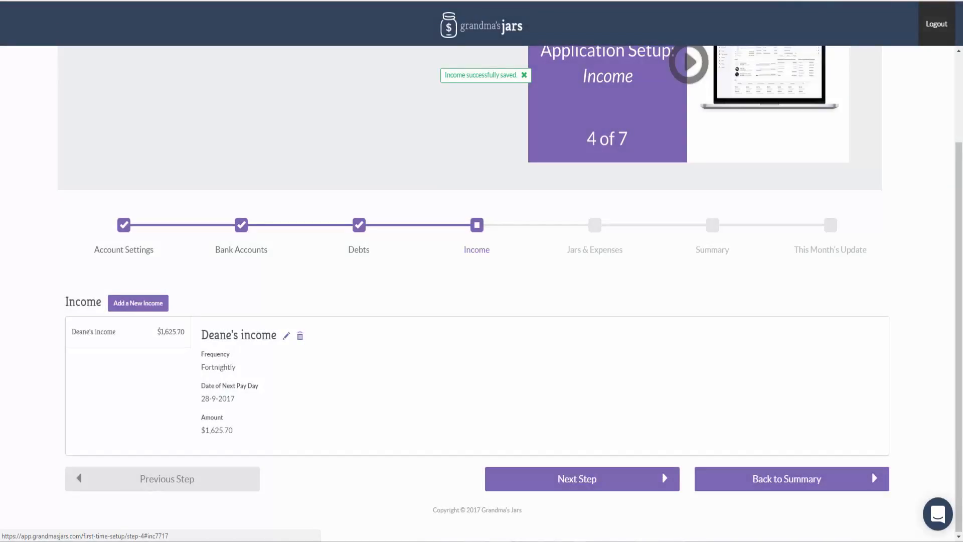
Start a new income described as the partner's income, with 2033.30 as the income per pay period.
left_click(138, 303)
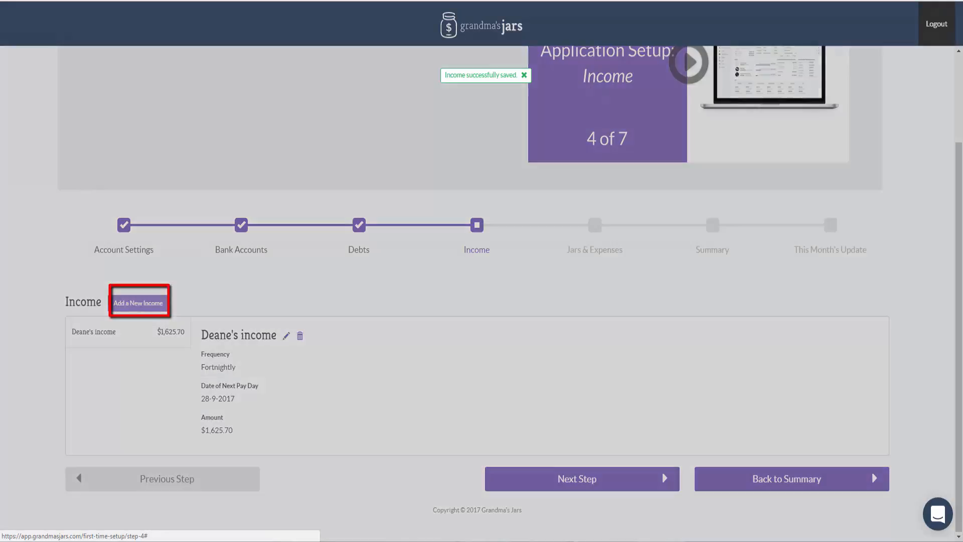
left_click(481, 211)
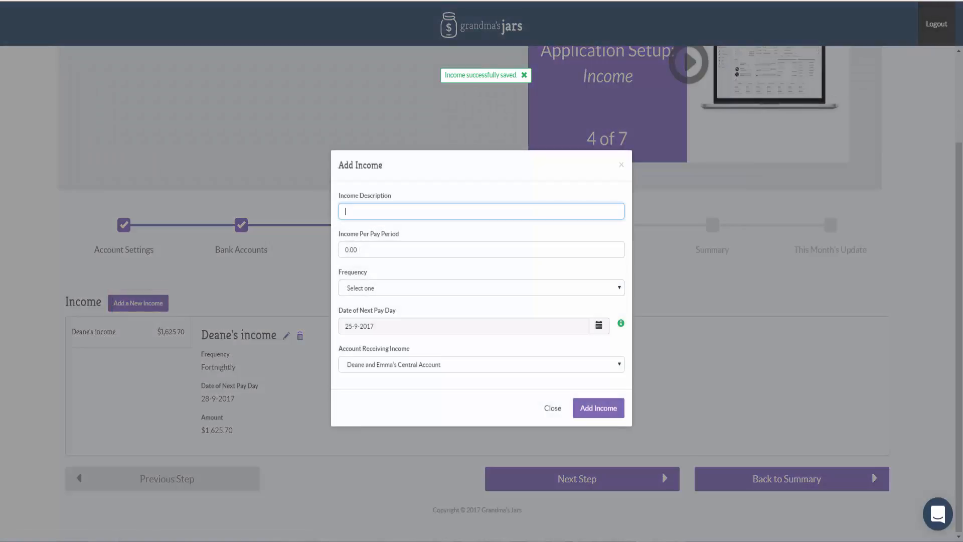
type("Emma's")
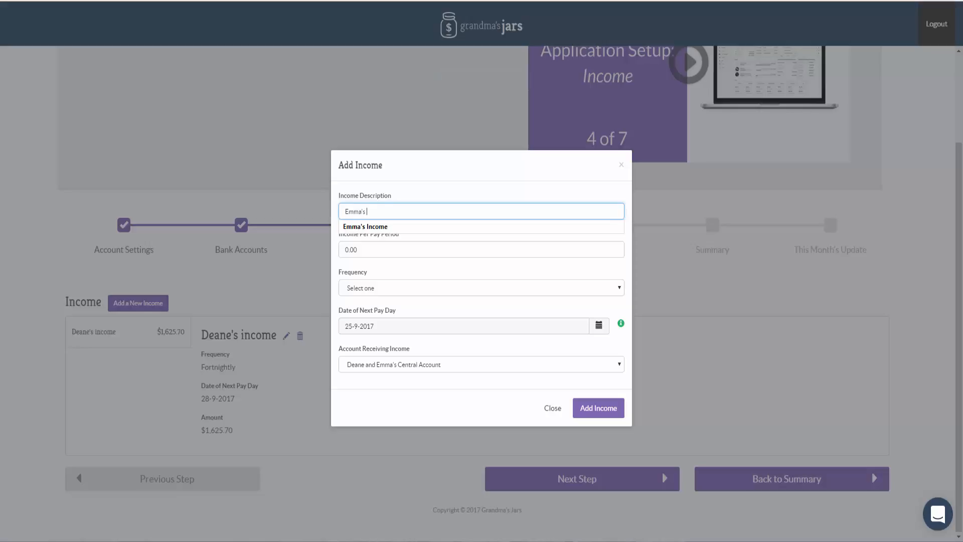
key("Down")
key("Return")
key("Tab")
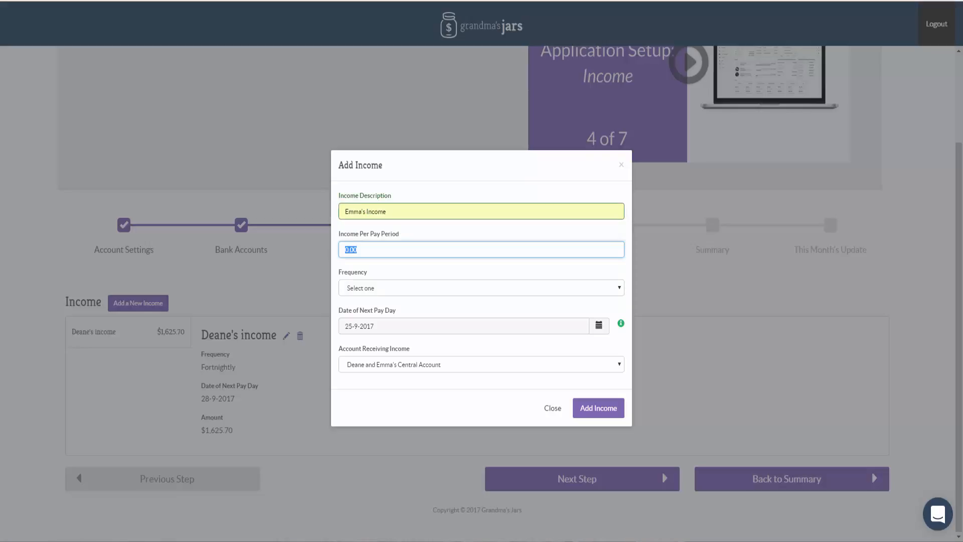
type("2")
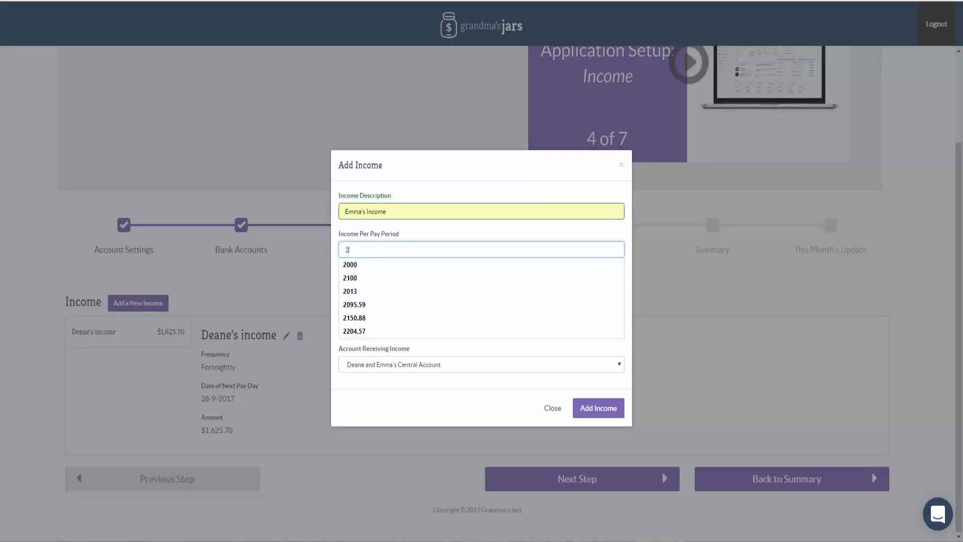
type("033.30")
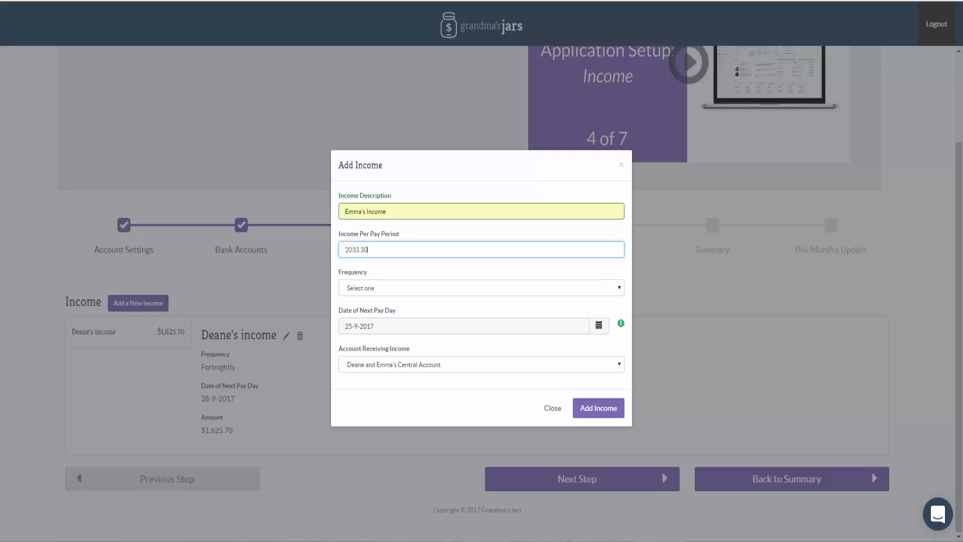
Set the new income's frequency to Fortnightly and its date of next pay day to 28-9-2017, and add the income.
key("Tab")
key("alt+Down")
key("Down")
key("Down")
key("Down")
key("Down")
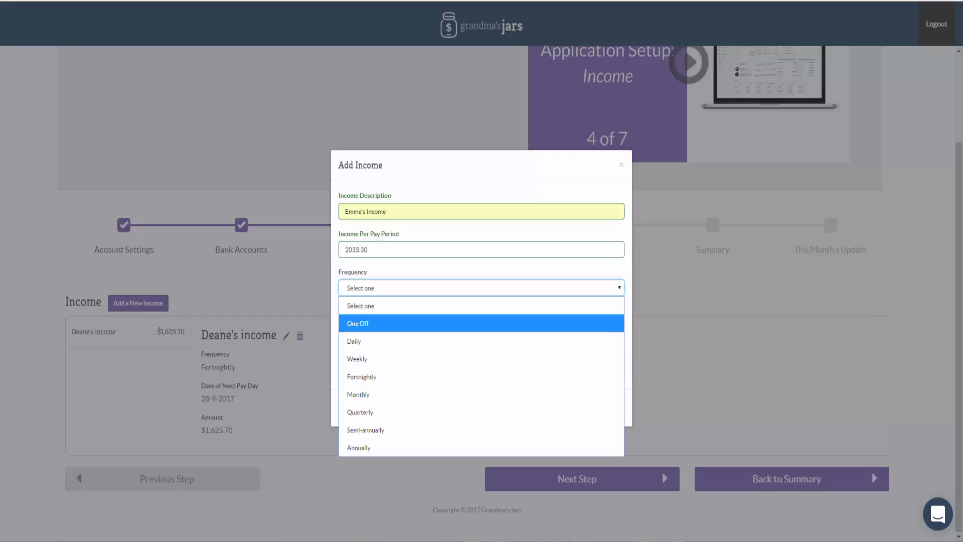
key("Return")
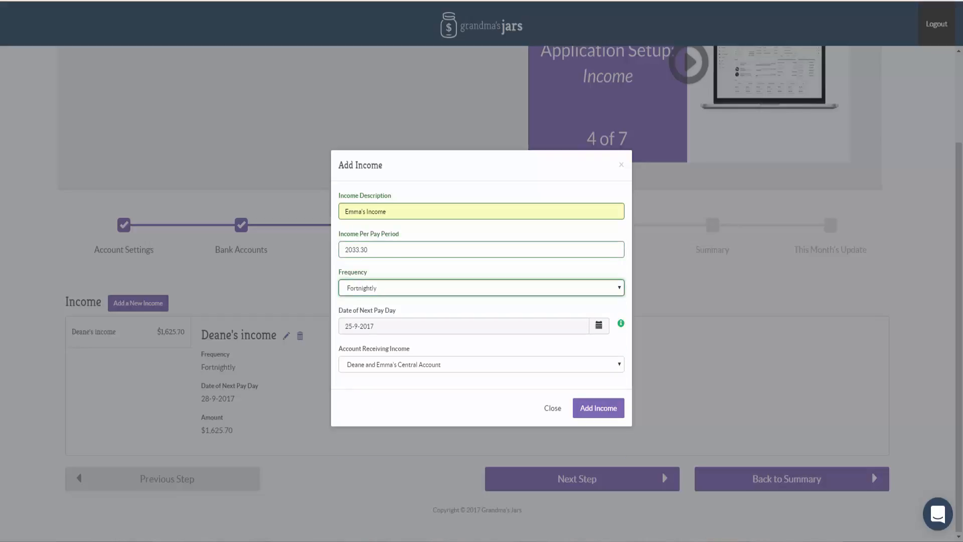
left_click(598, 325)
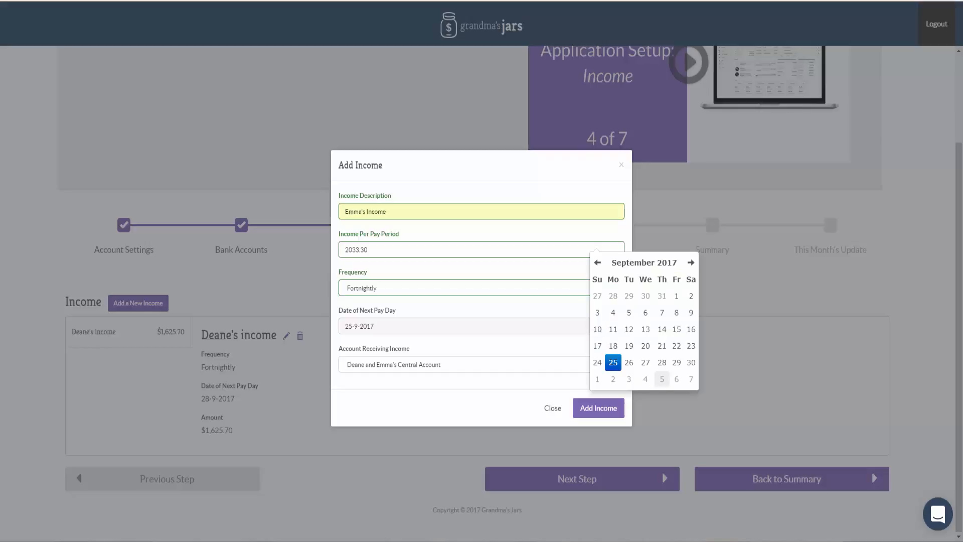
left_click(662, 362)
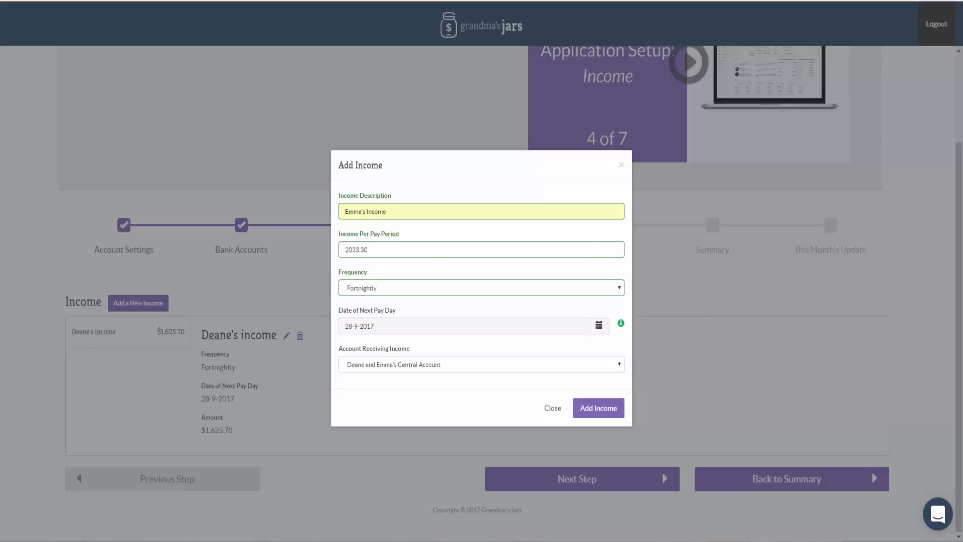
left_click(599, 408)
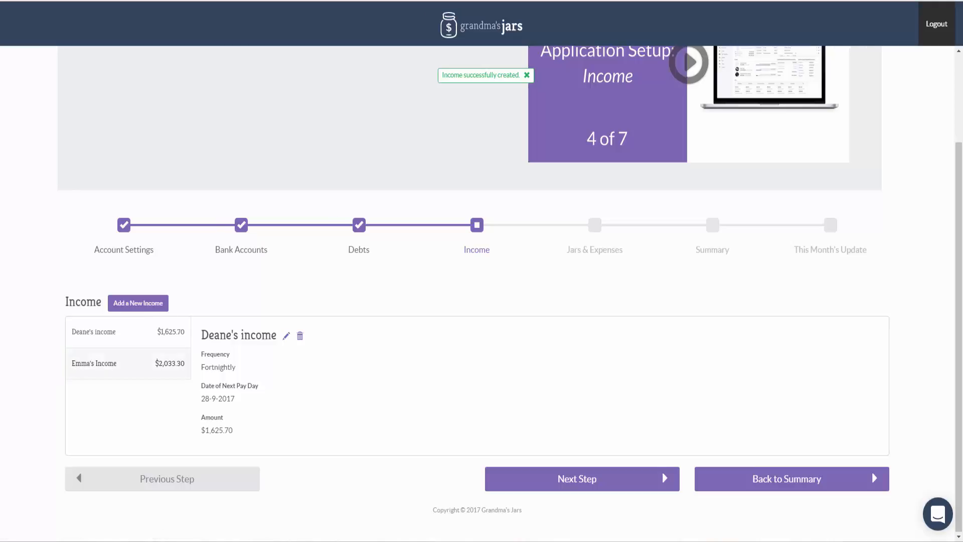
Review the partner's income details without changing them, and proceed to the Jars & Expenses setup stage.
left_click(286, 335)
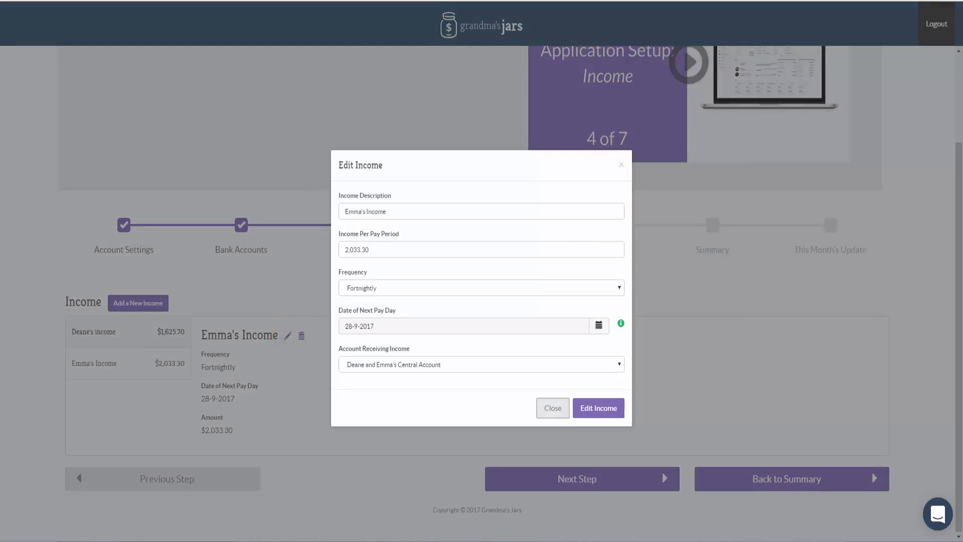
left_click(552, 406)
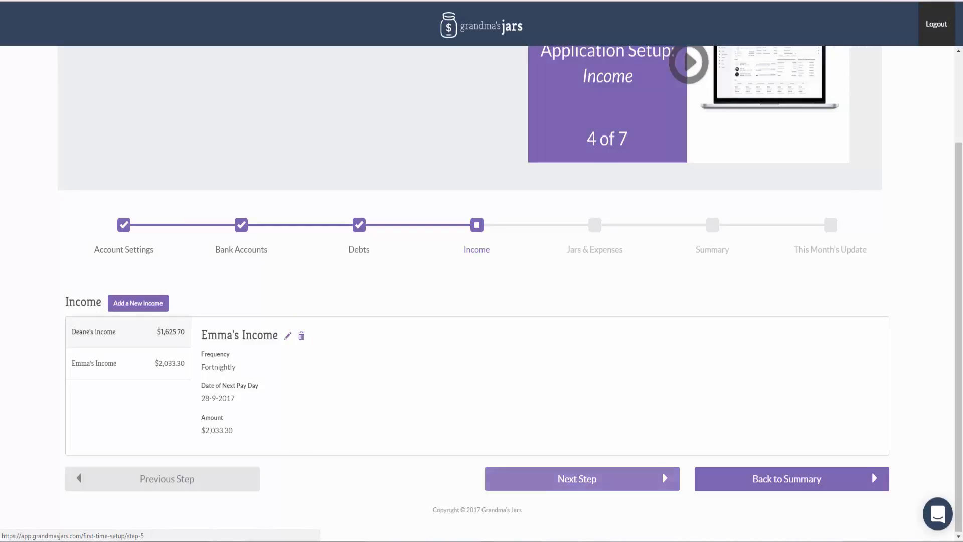
left_click(577, 478)
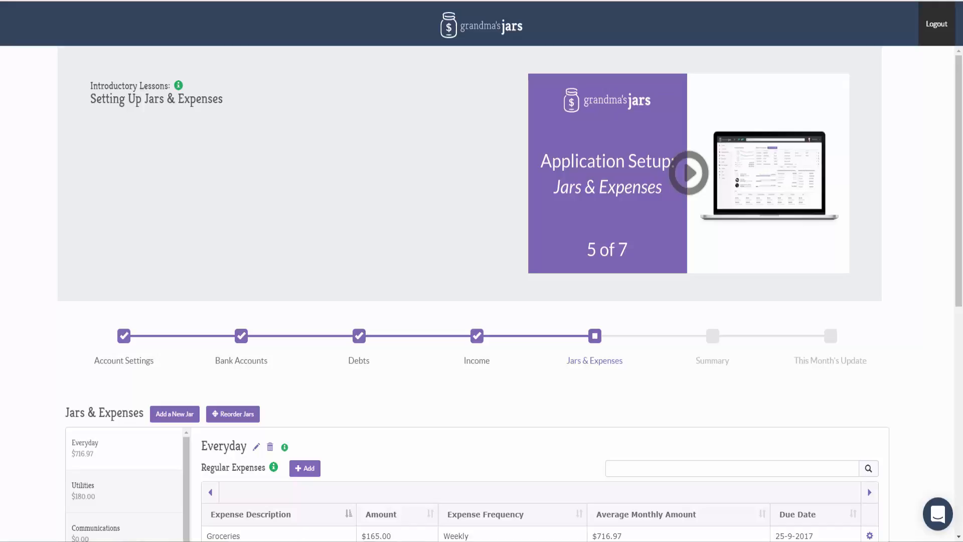
Start a new regular expense in the Grooming jar with the description Shoes.
scroll(481, 291, "down", 8)
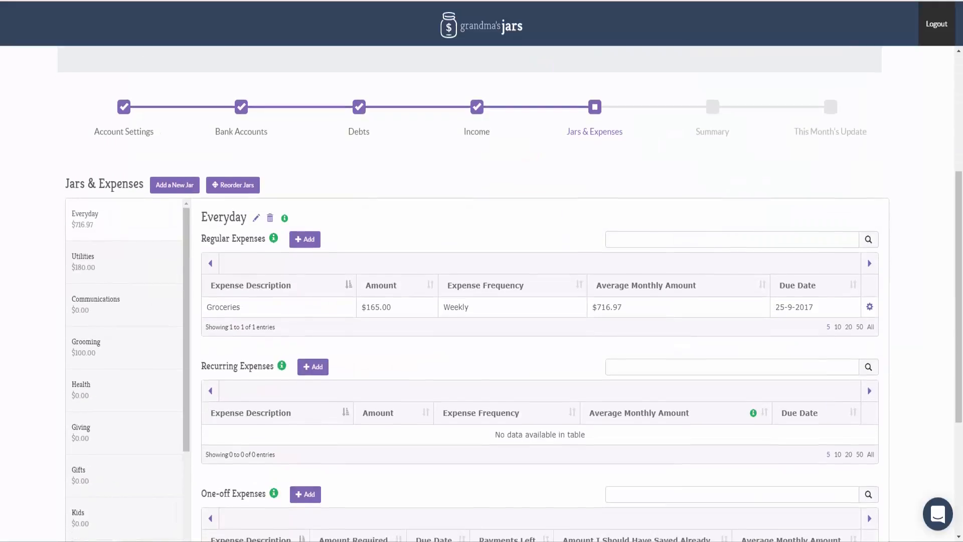
scroll(481, 291, "up", 2)
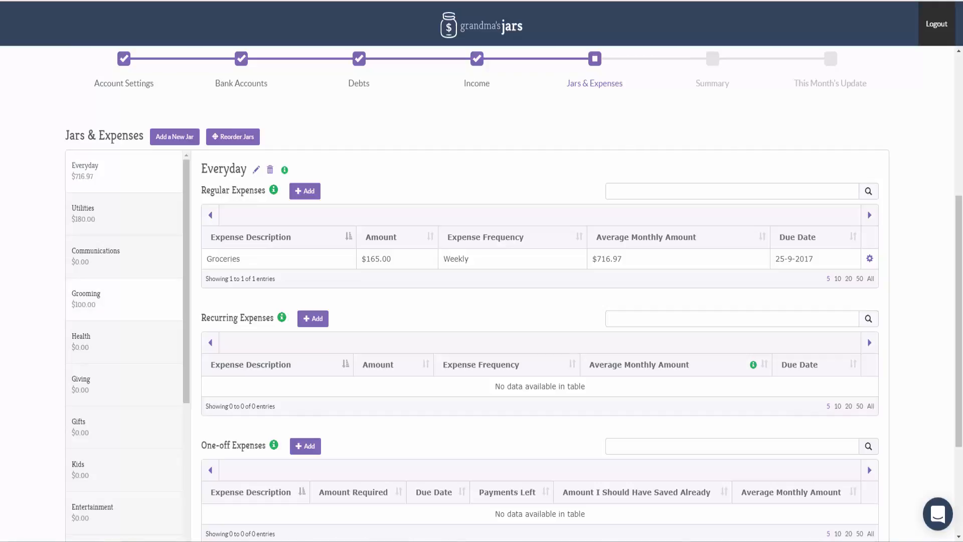
left_click(100, 298)
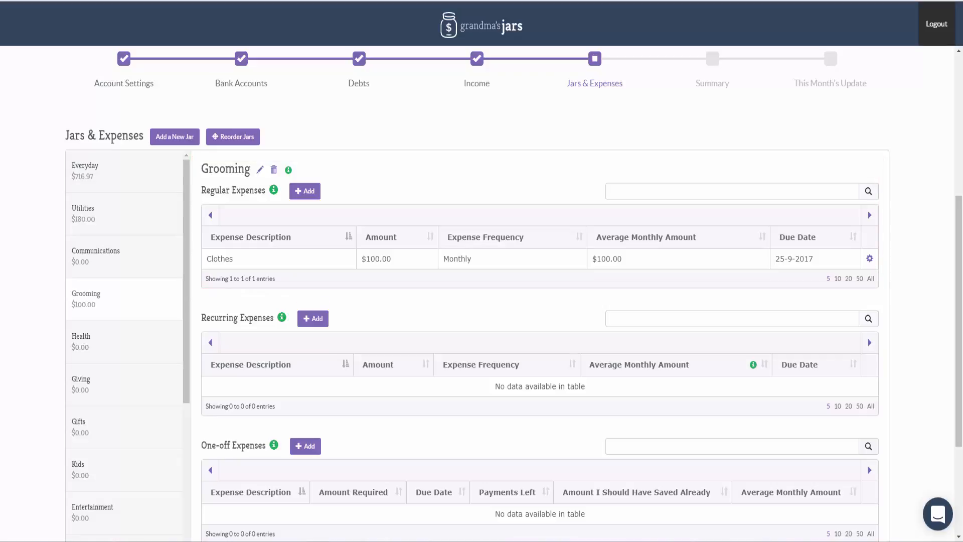
left_click(305, 191)
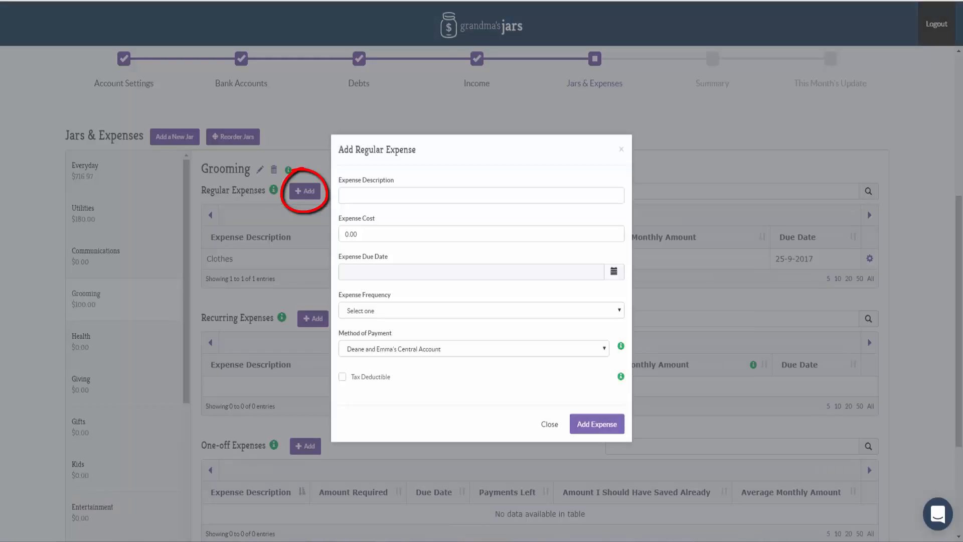
left_click(452, 195)
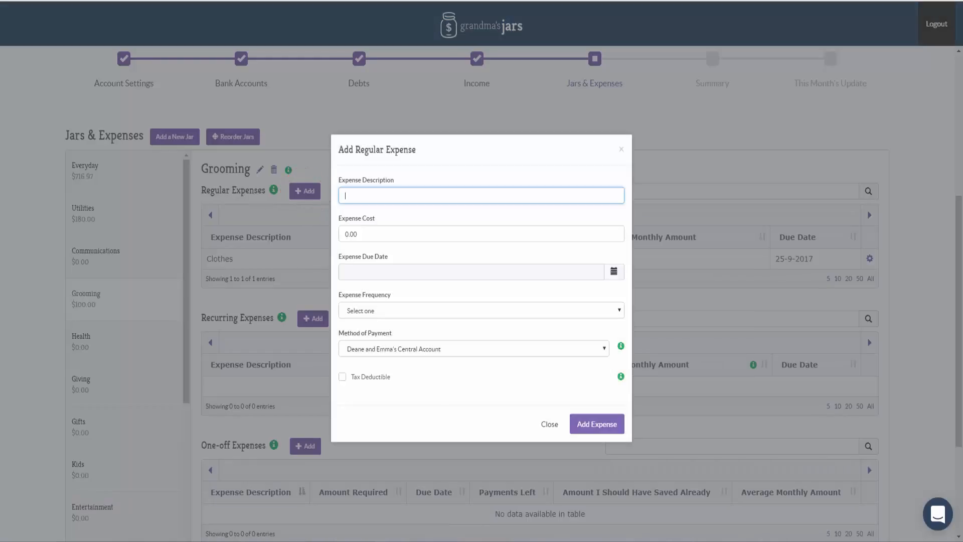
type("Shoes")
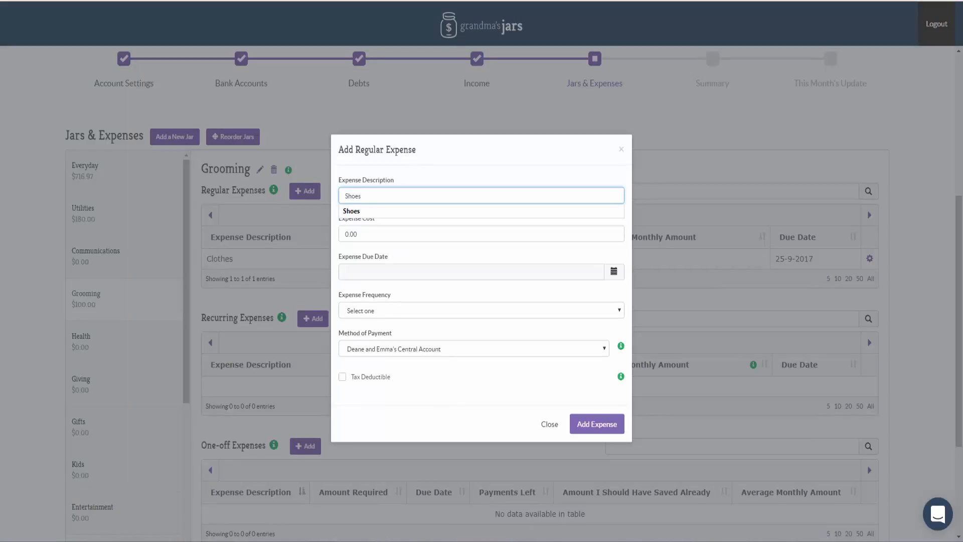
key("Down")
key("Return")
key("Tab")
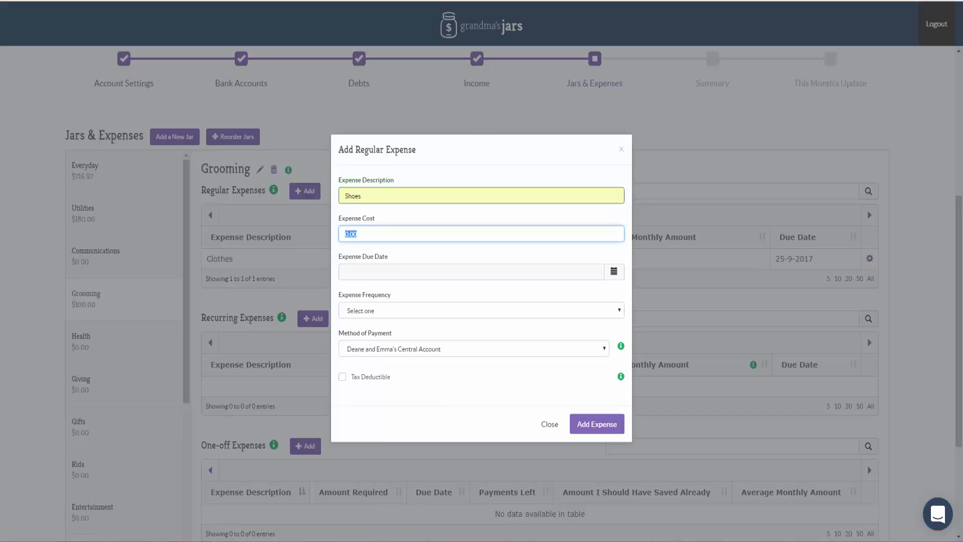
Set the Shoes expense's cost to 50 and its frequency to Fortnightly, and add the expense.
type("50")
key("Down")
key("Return")
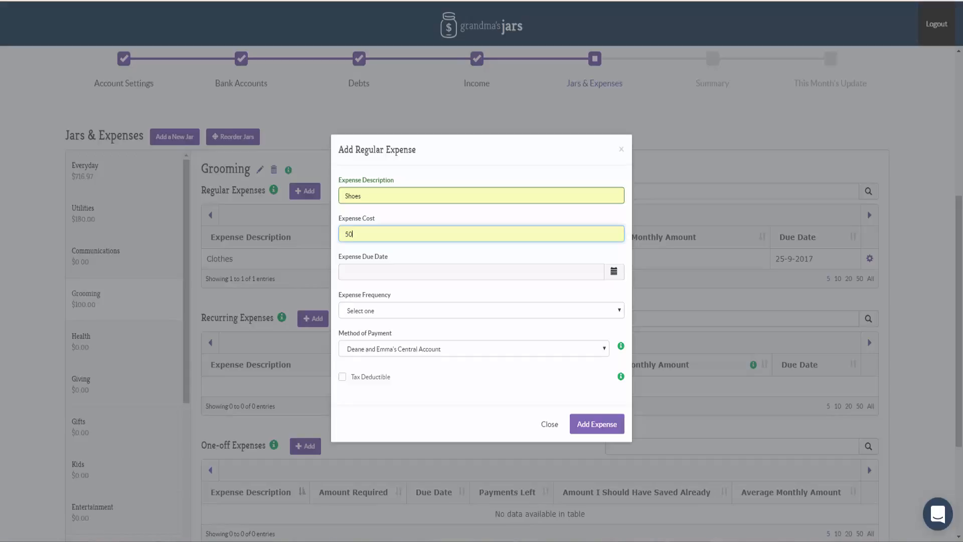
left_click(482, 310)
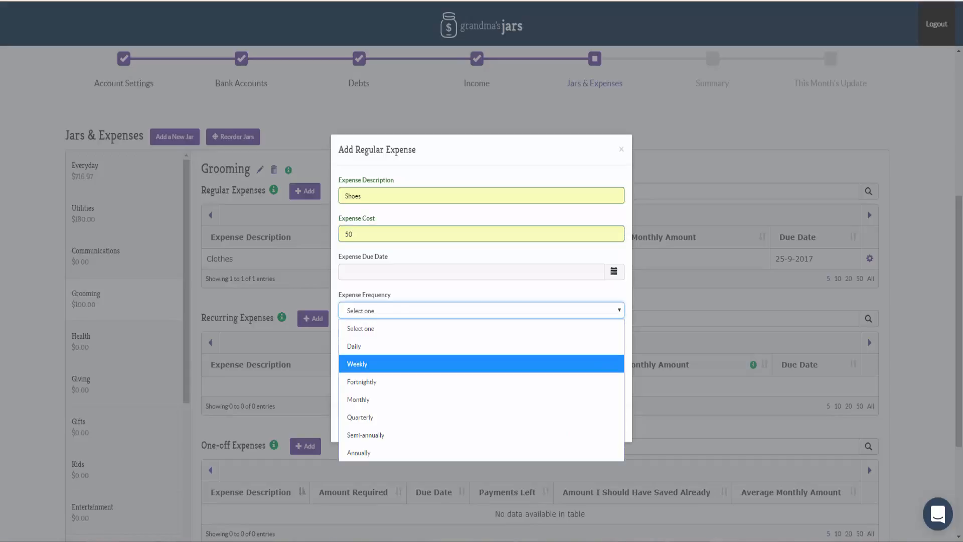
key("Return")
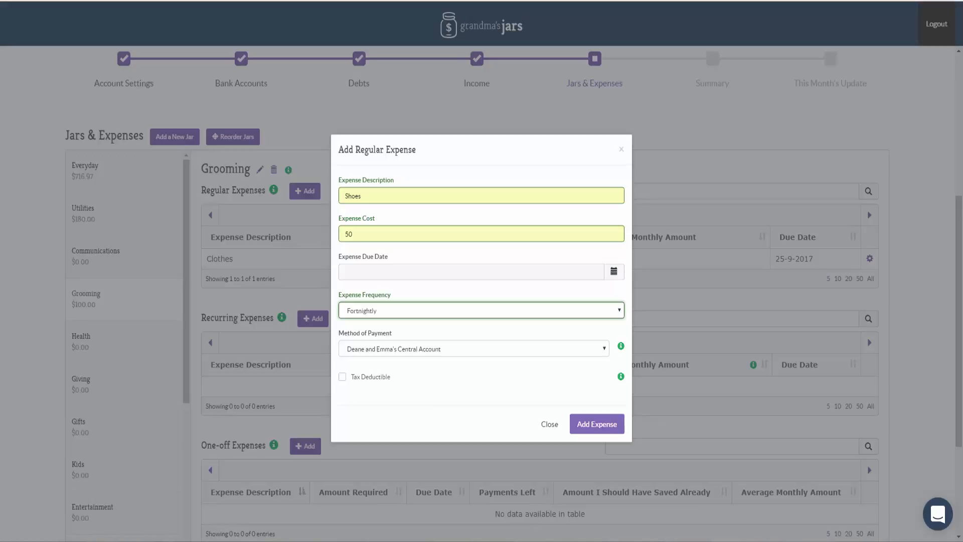
key("Return")
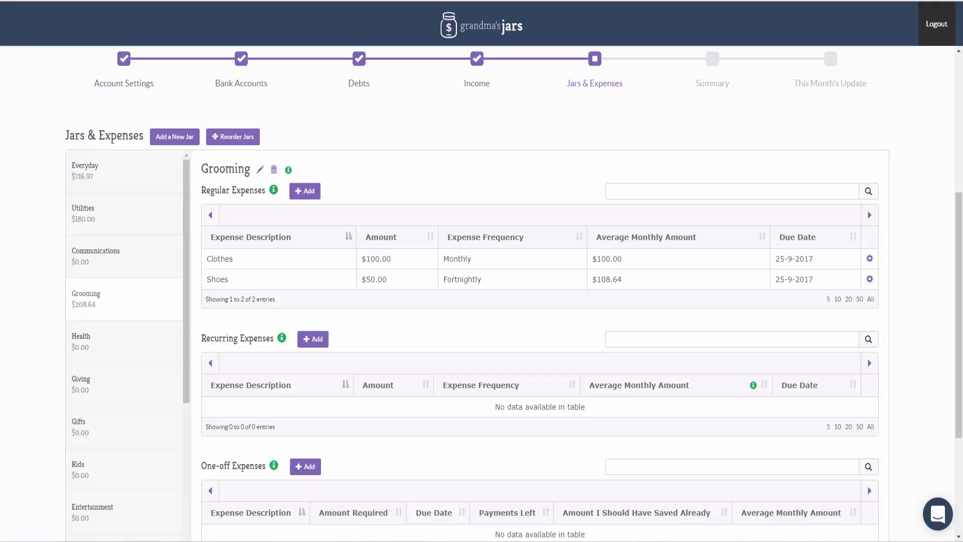
Start a new recurring expense in the Communications jar described as the partner's mobile, with a cost of 60.
left_click(100, 256)
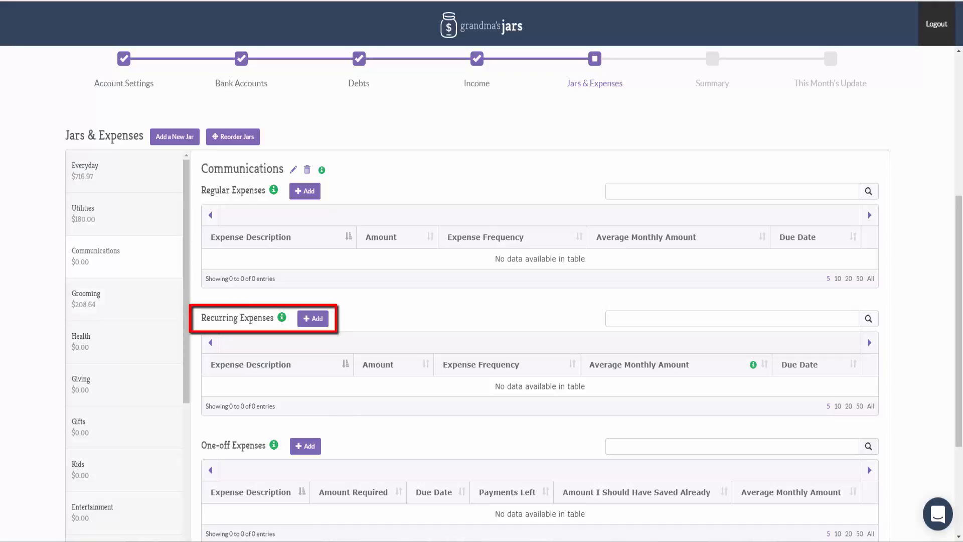
left_click(313, 319)
left_click(345, 196)
type("E")
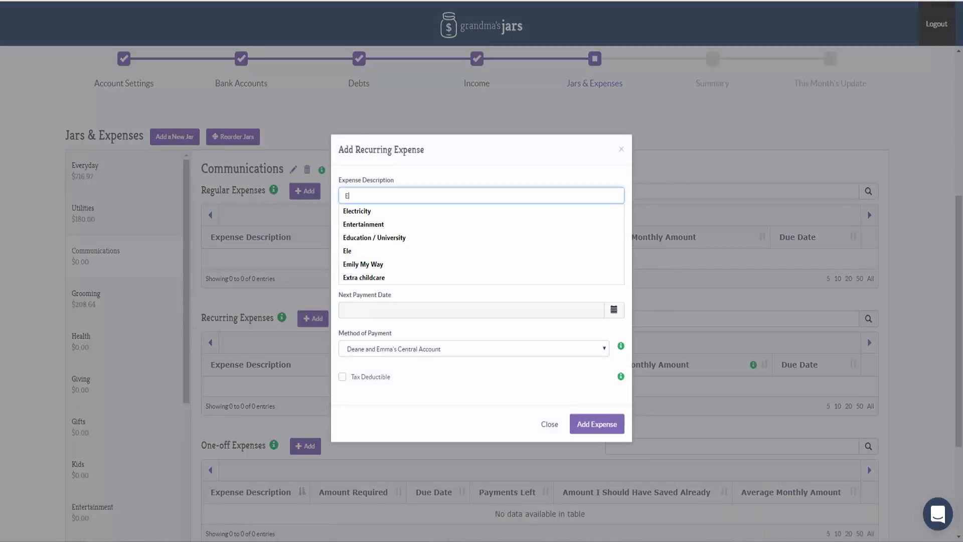
type("mma's mobile")
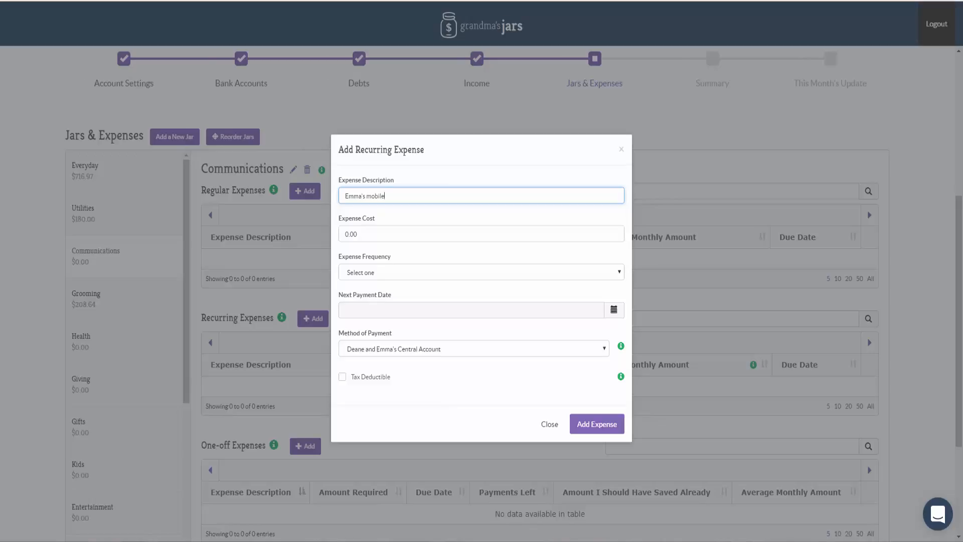
key("Tab")
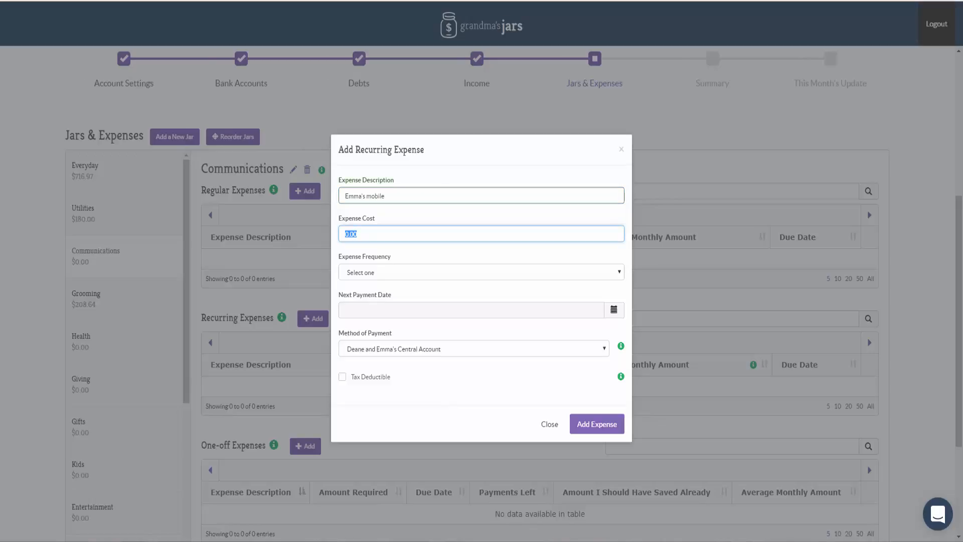
type("60")
key("Down")
key("Return")
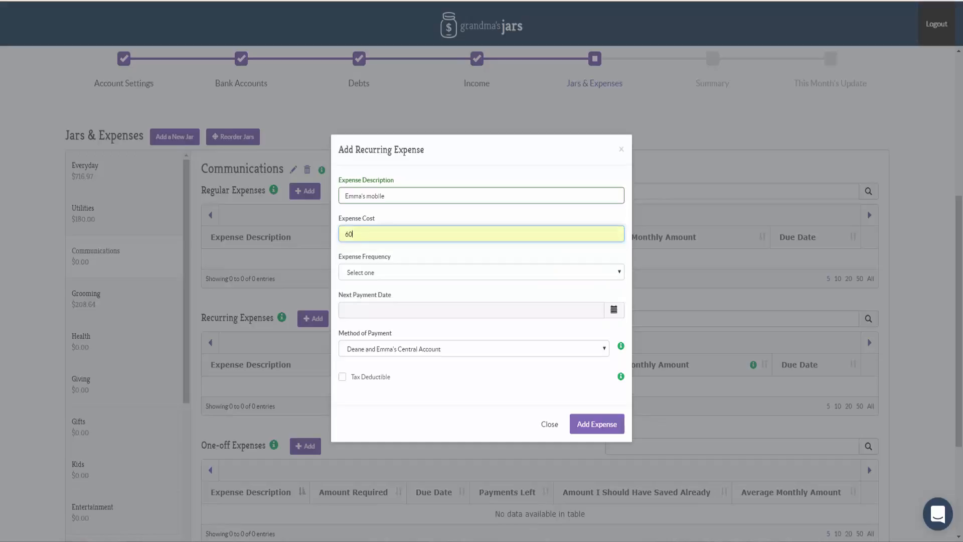
Set the mobile expense's frequency to Monthly and its next payment date to 12-9-2017, and add the expense.
left_click(482, 272)
left_click(481, 361)
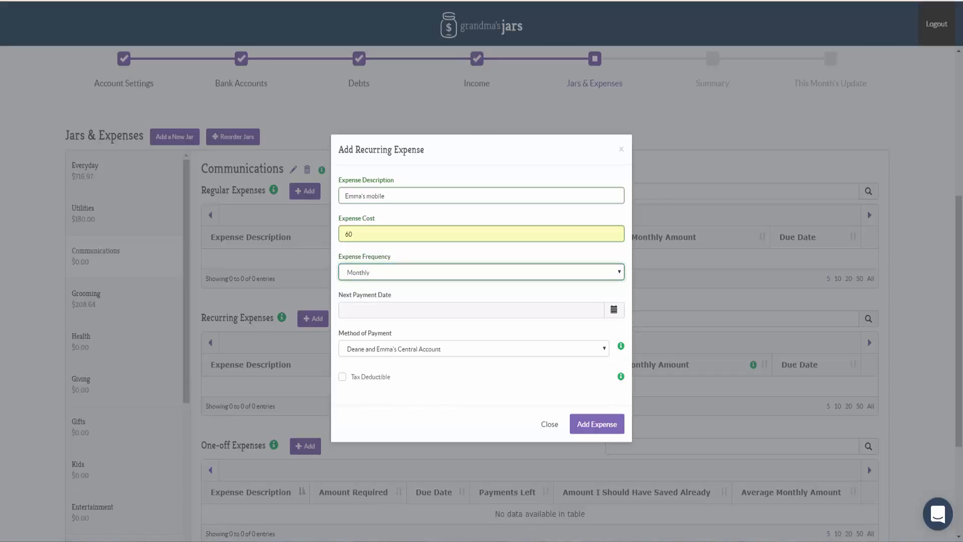
key("Tab")
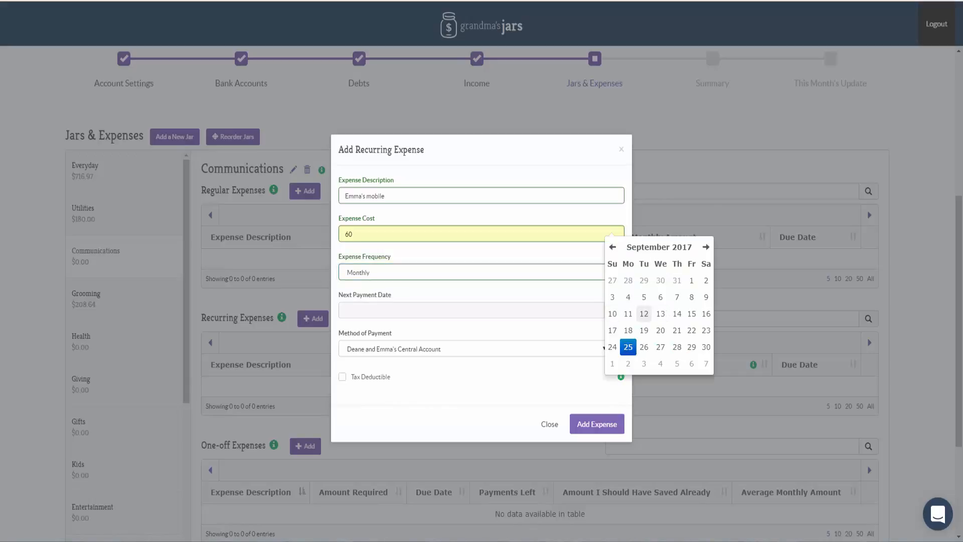
left_click(644, 313)
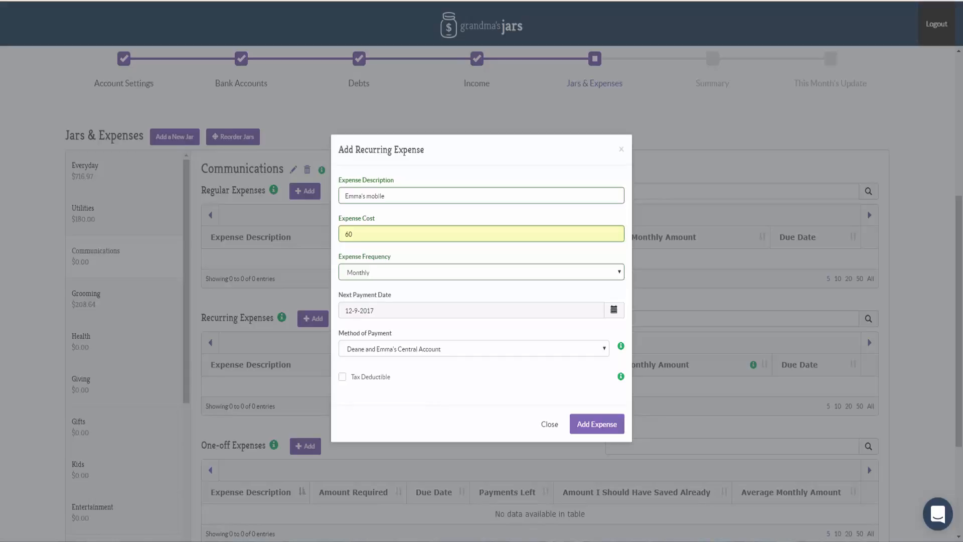
left_click(597, 424)
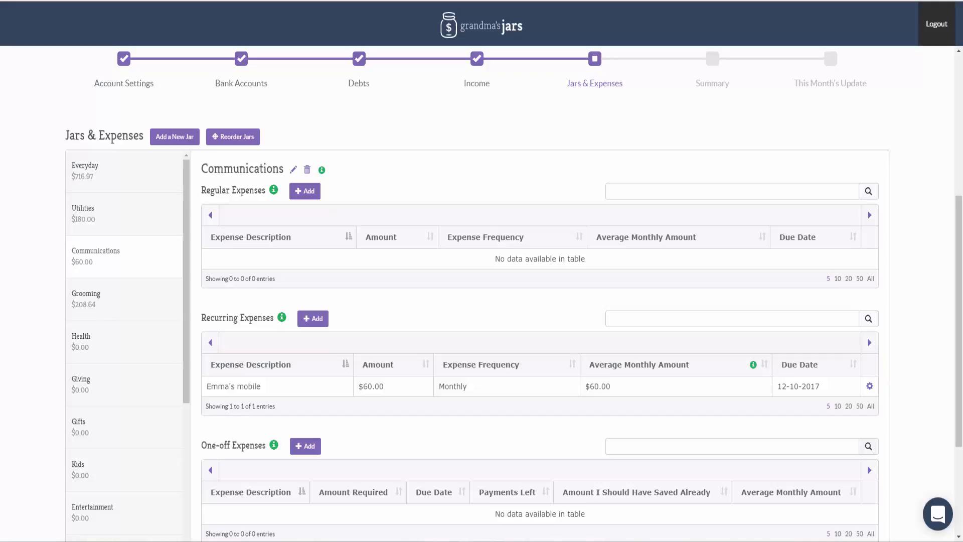
scroll(481, 291, "up", 1)
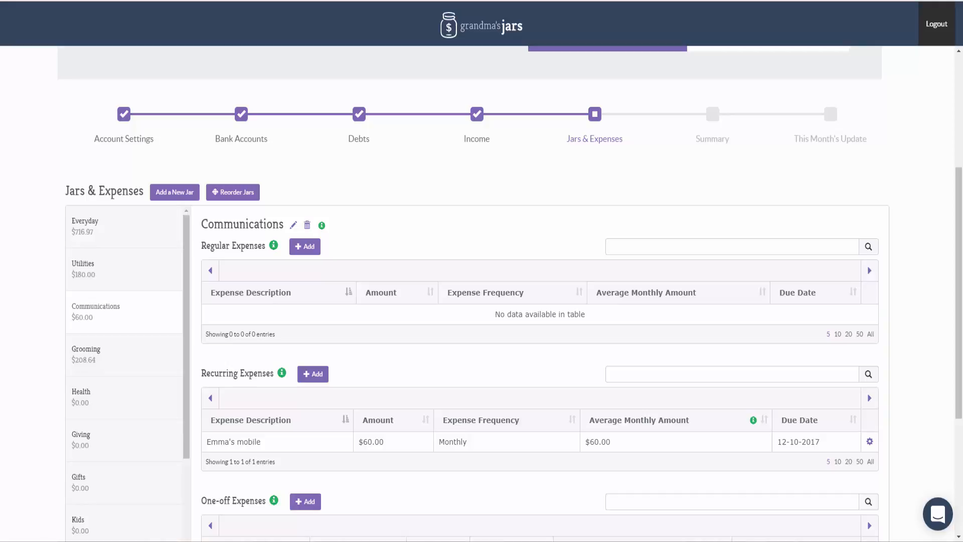
Start a new one-off expense in the Household jar with the description Laptop and a cost of 1500.
scroll(125, 276, "down", 4)
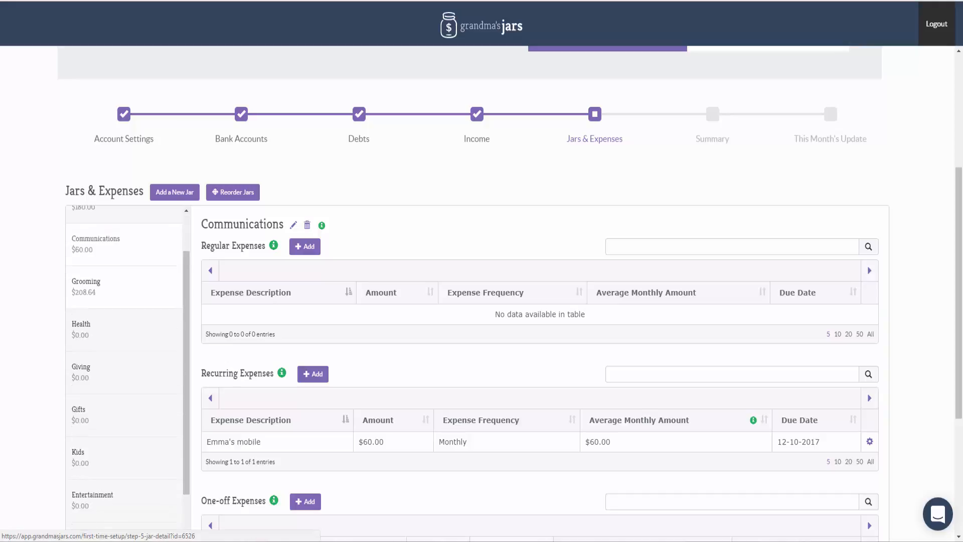
left_click(123, 475)
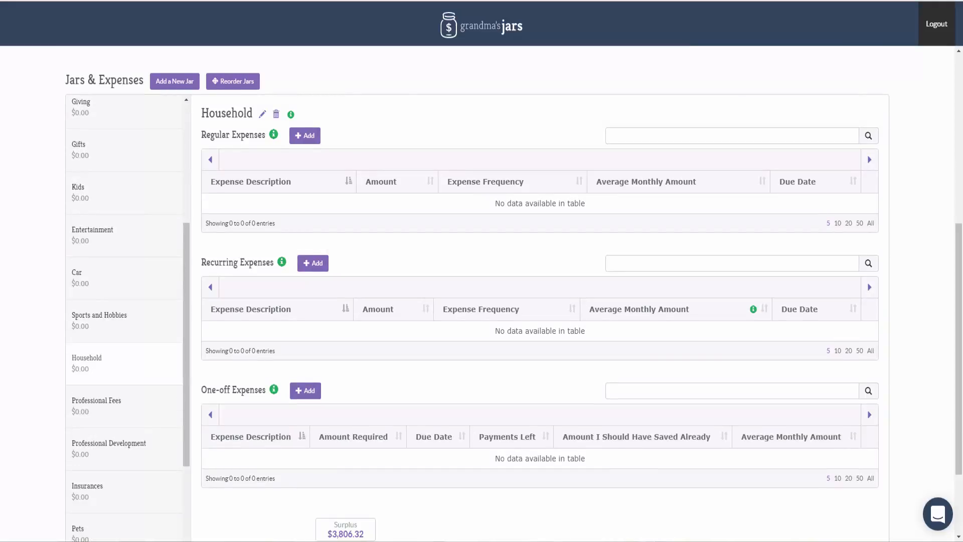
left_click(305, 390)
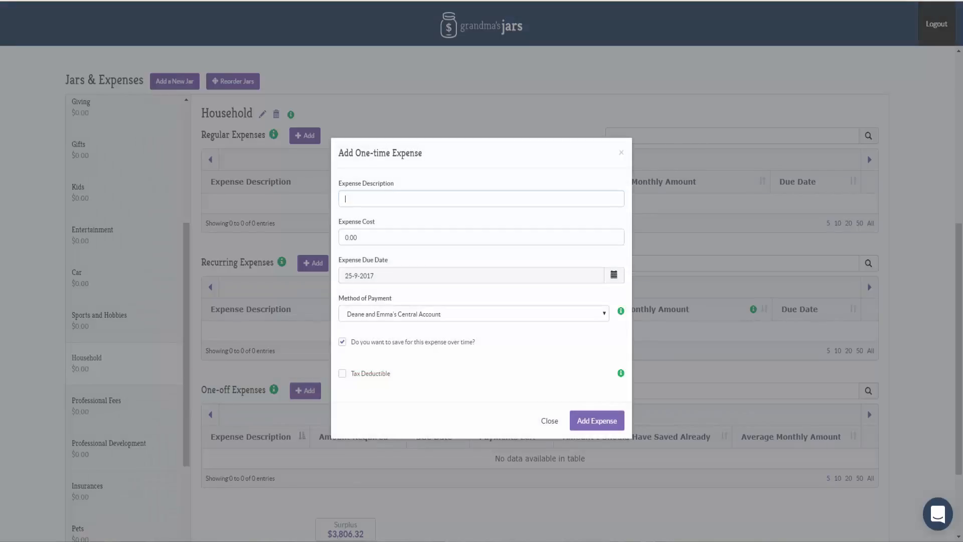
type("Lap")
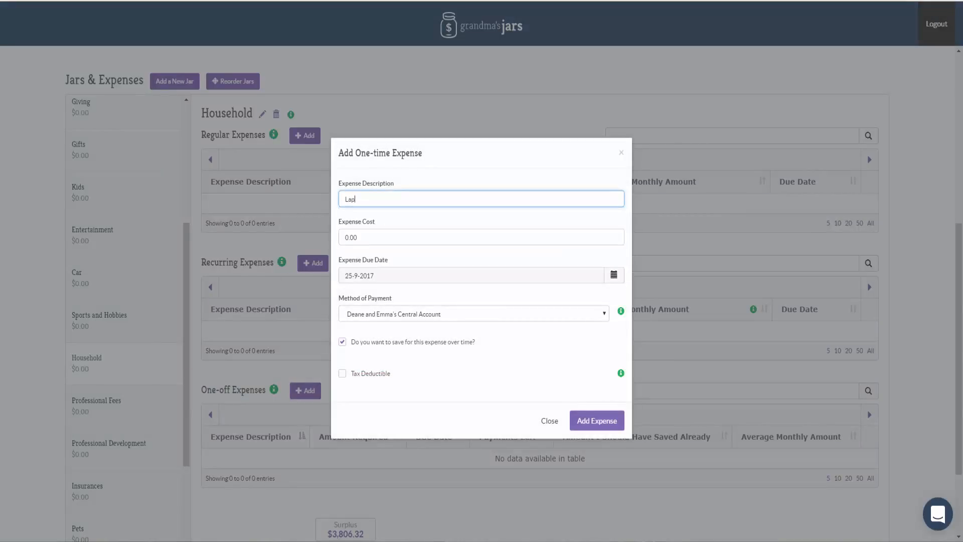
type("top")
key("Tab")
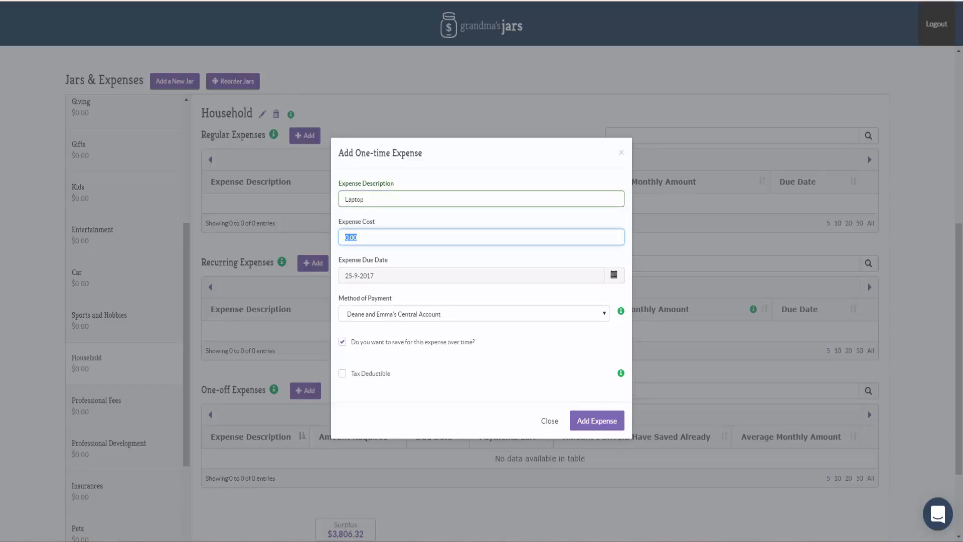
type("1500")
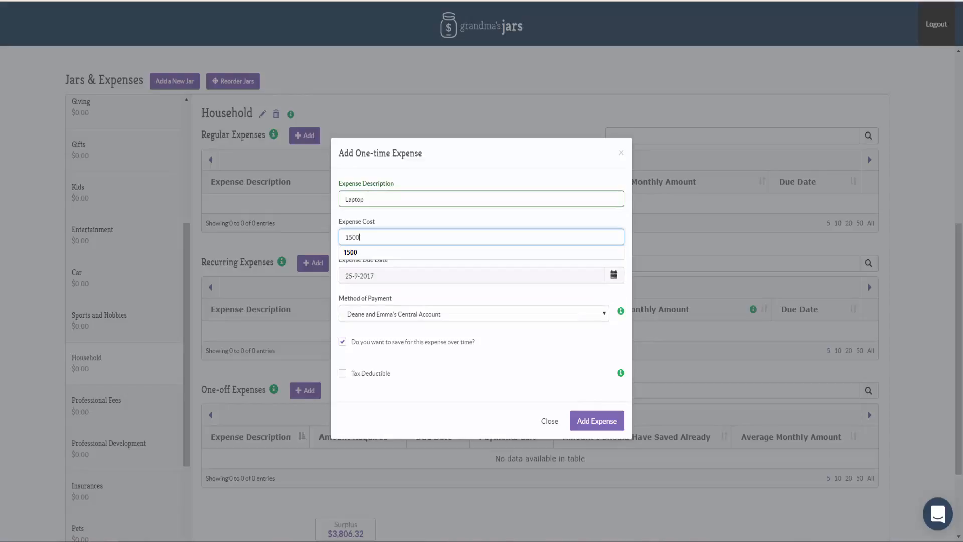
Set the Laptop expense's due date to 1-6-2018 and add the expense.
key("Tab")
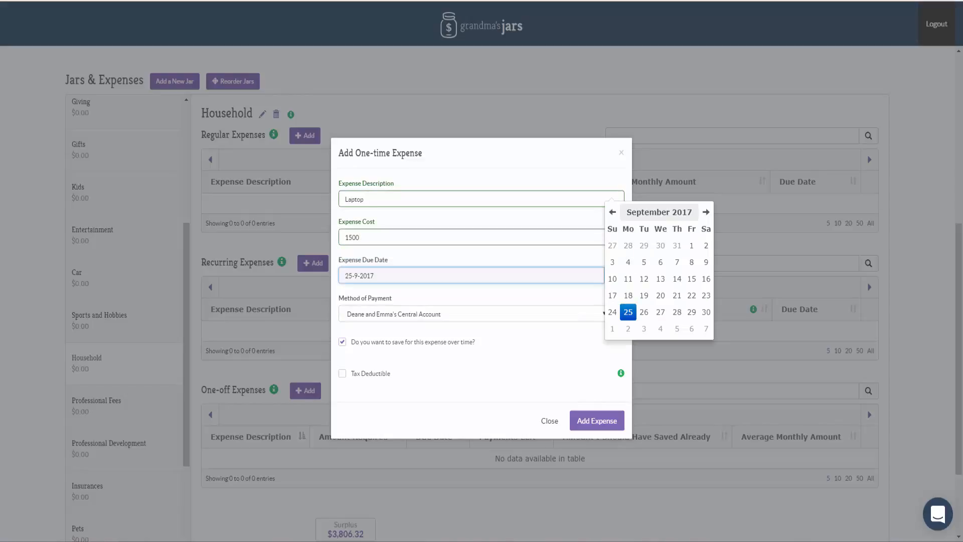
left_click(706, 212)
left_click(705, 211)
left_click(705, 212)
left_click(705, 211)
left_click(706, 212)
left_click(706, 212)
left_click(706, 212)
left_click(706, 212)
left_click(705, 212)
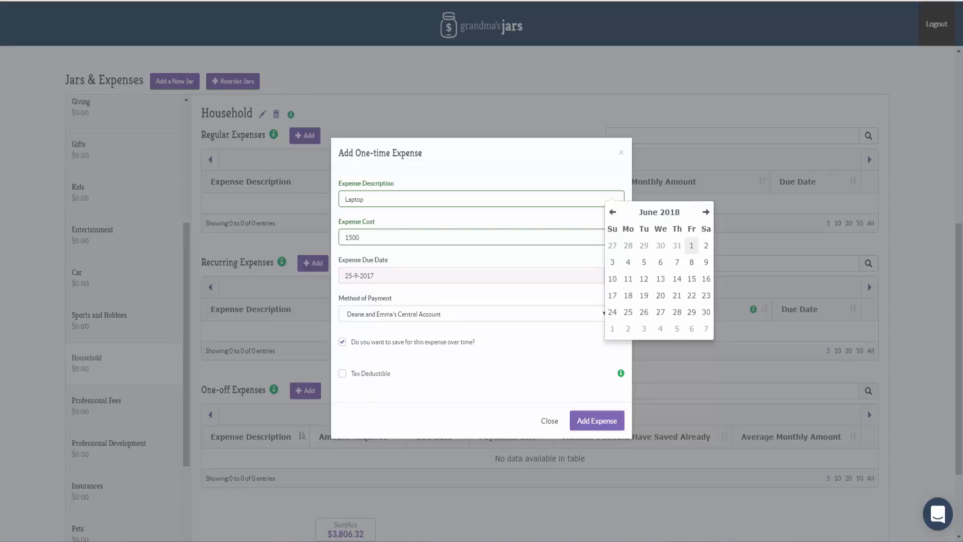
left_click(692, 245)
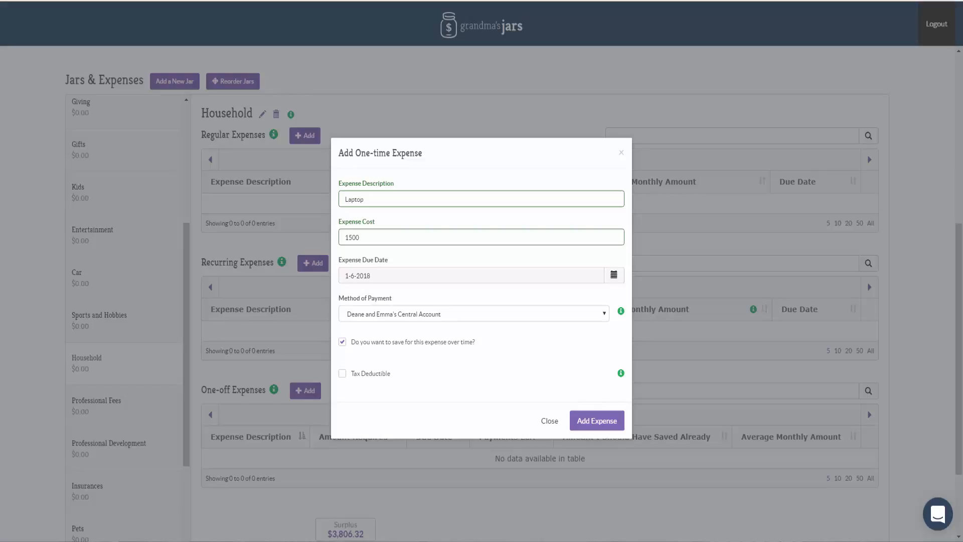
left_click(597, 420)
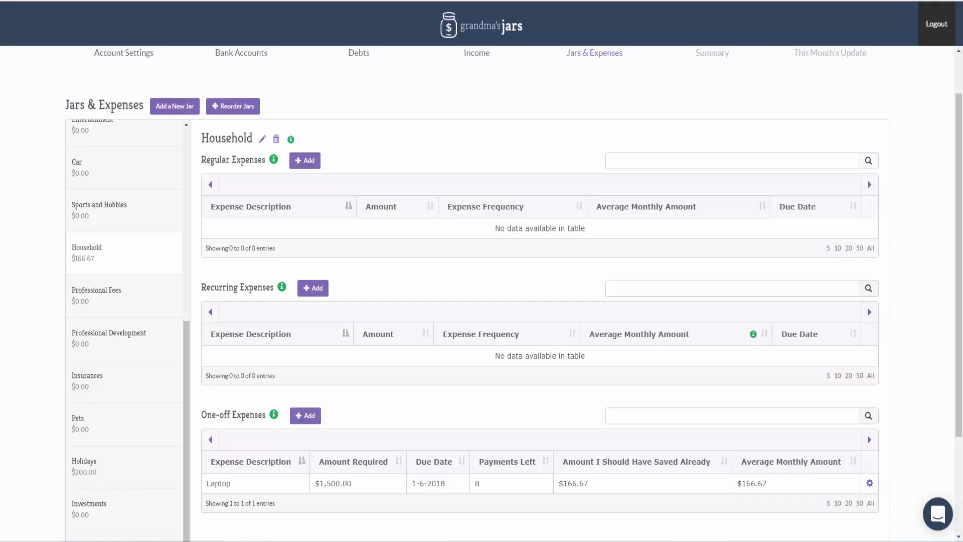
Remove the Kids jar from the jar list.
scroll(124, 331, "up", 7)
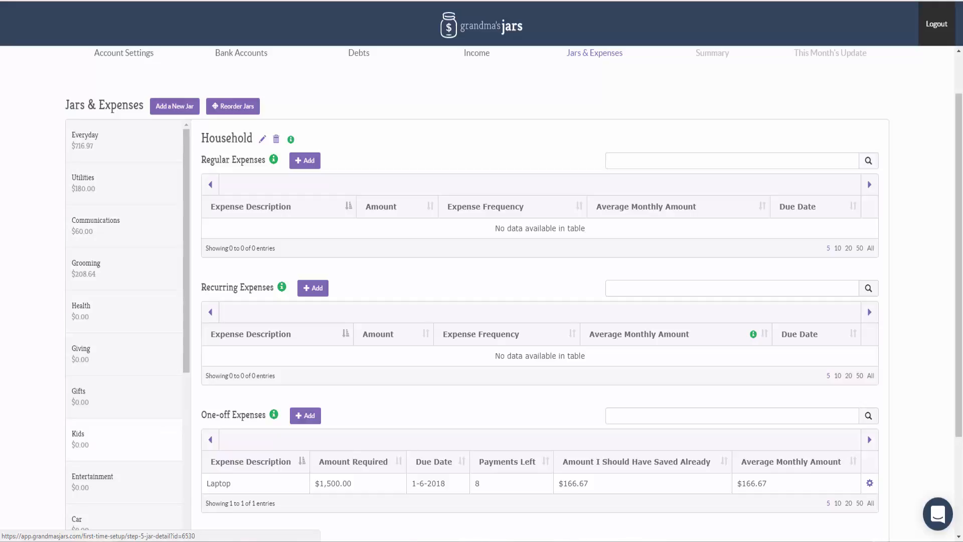
left_click(125, 439)
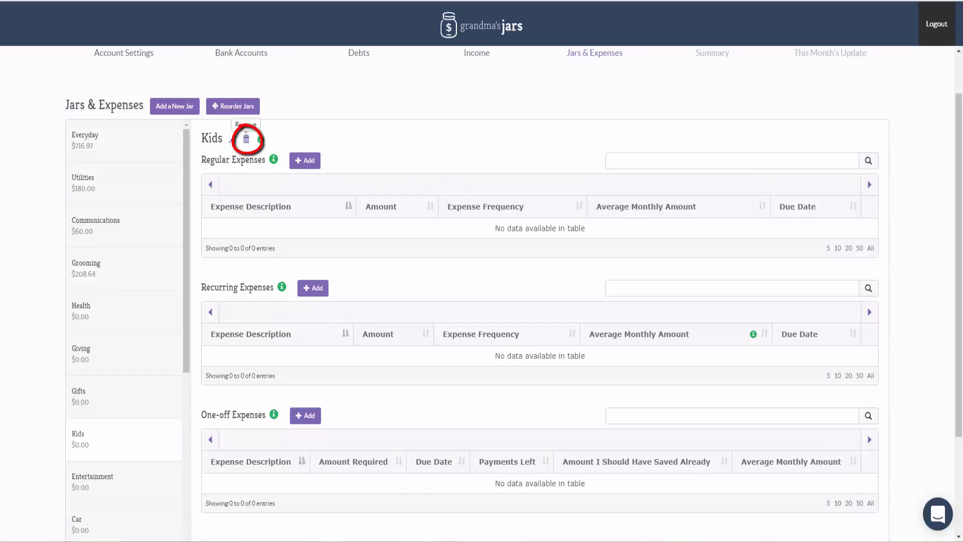
left_click(246, 138)
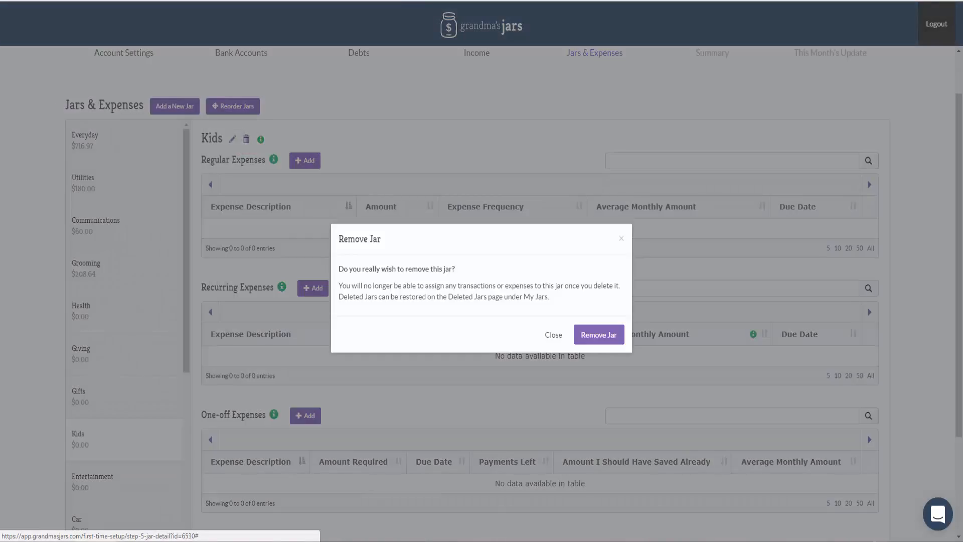
left_click(598, 334)
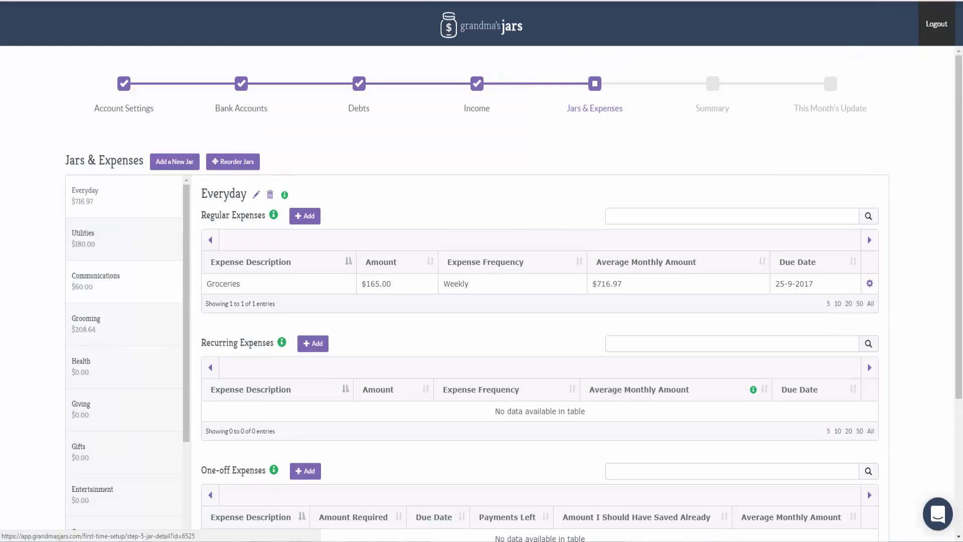
Create a new jar named Scented Candles.
scroll(125, 316, "down", 8)
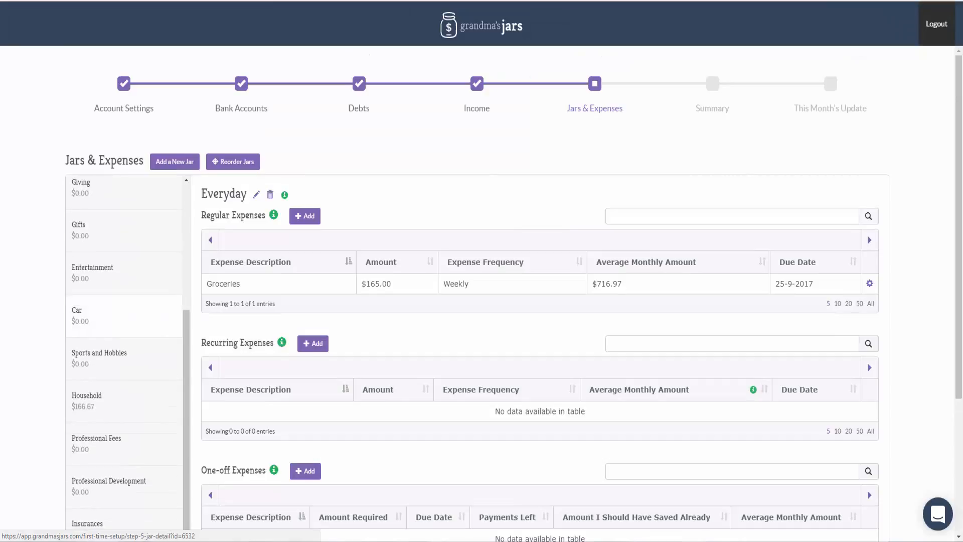
scroll(126, 311, "down", 3)
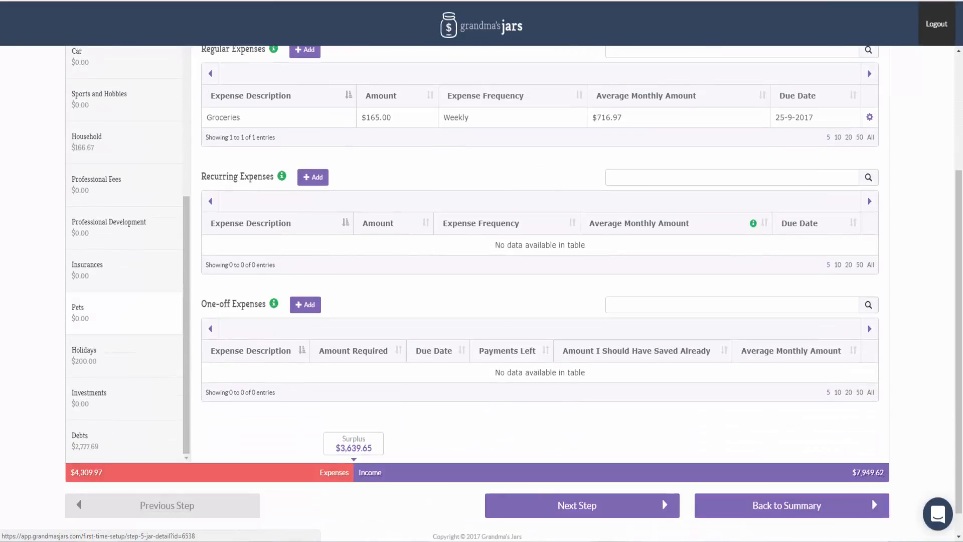
scroll(125, 311, "up", 10)
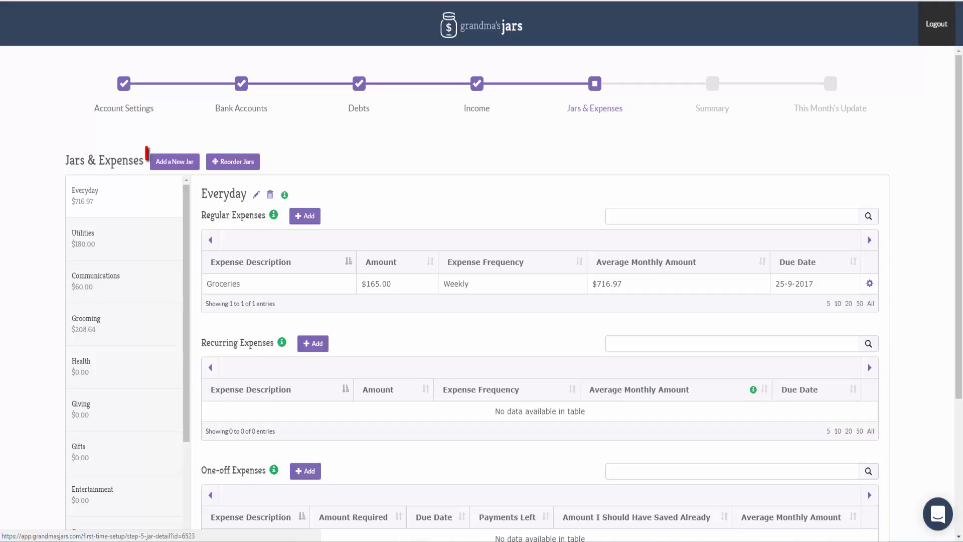
left_click(175, 161)
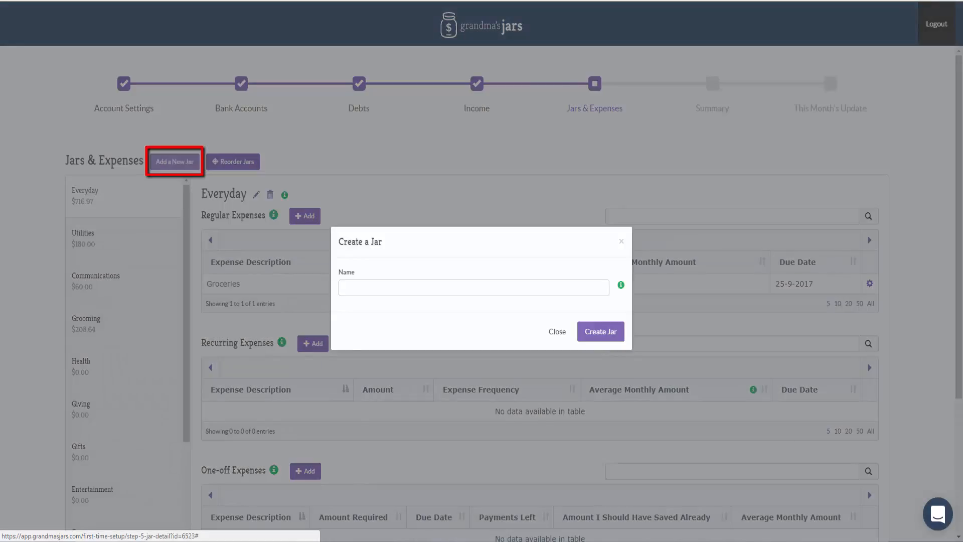
type("Scented Candles")
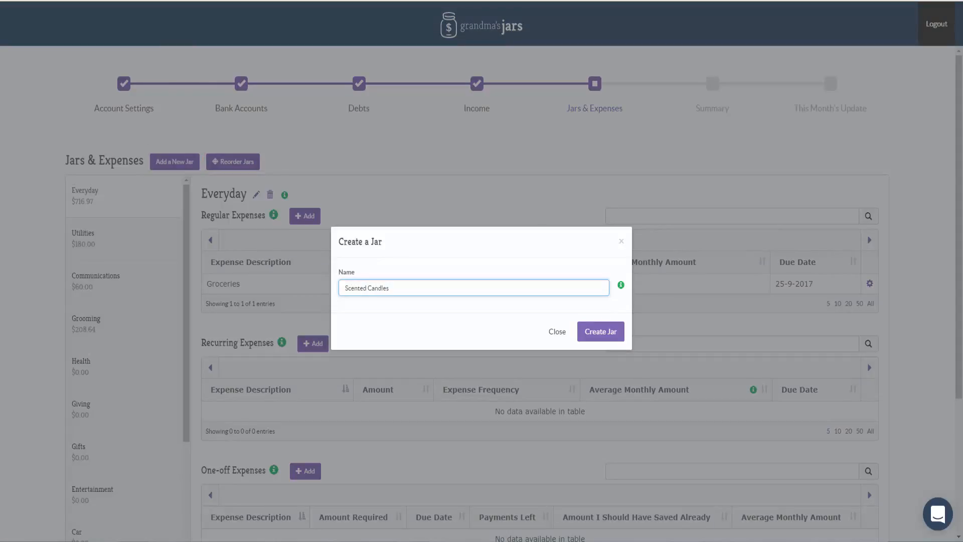
left_click(600, 331)
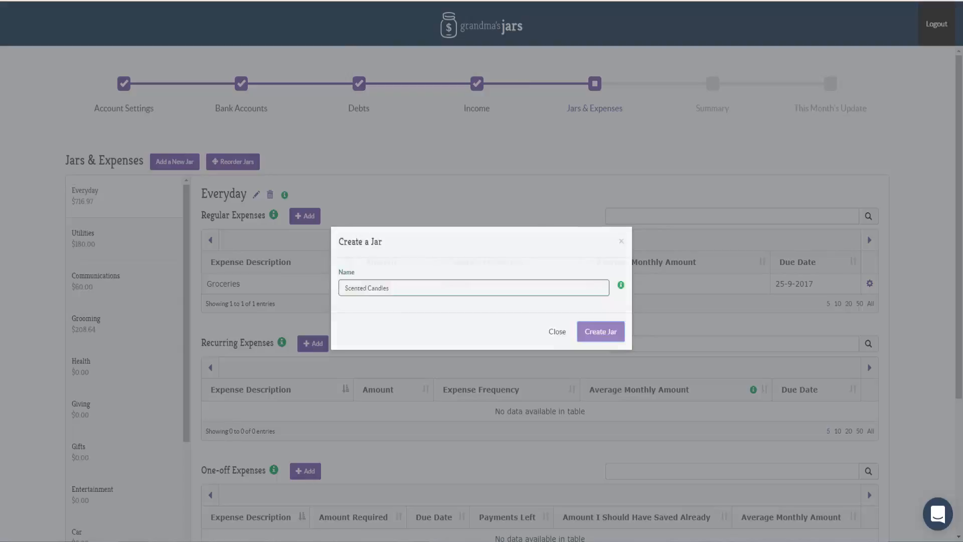
Reorder the jars so Scented Candles sits between Car and Sports and Hobbies, and save the order.
scroll(125, 265, "down", 7)
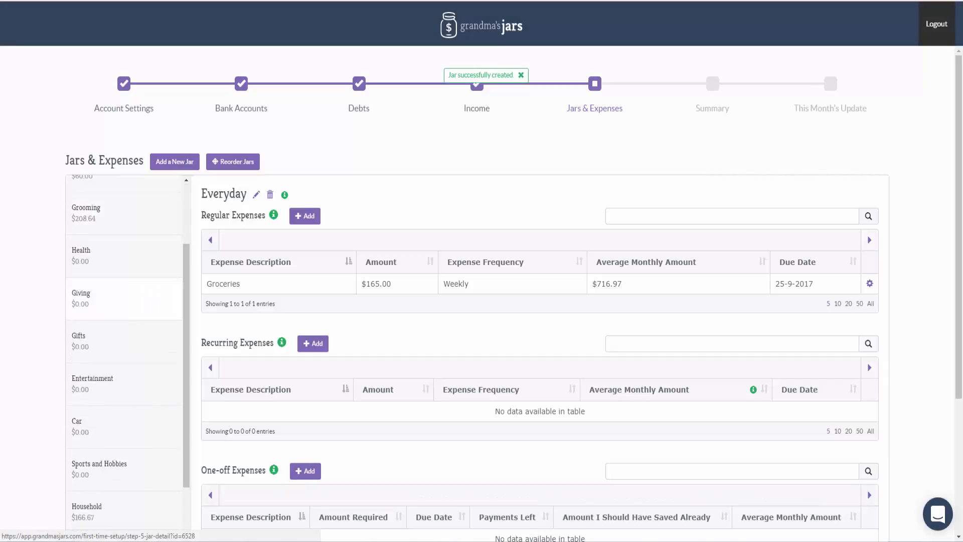
scroll(125, 265, "down", 4)
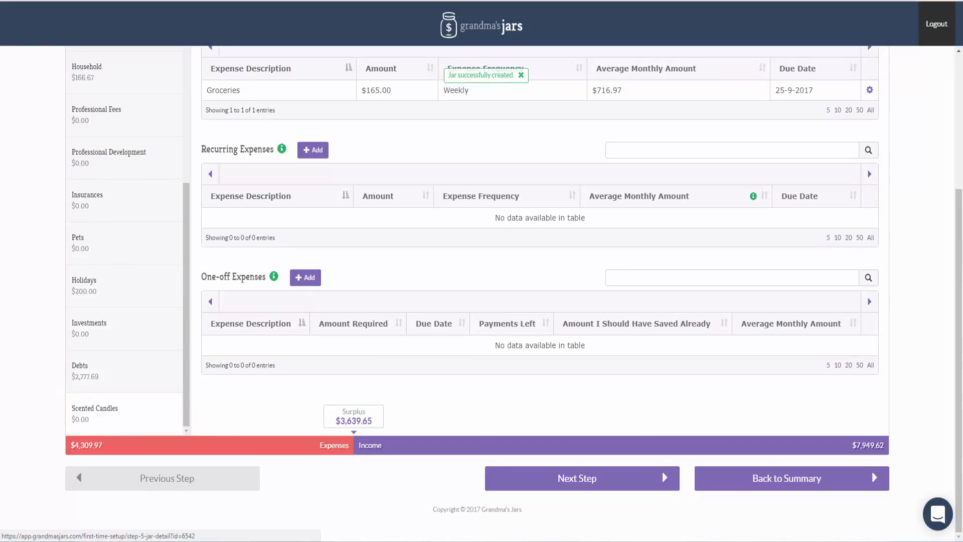
scroll(126, 241, "up", 10)
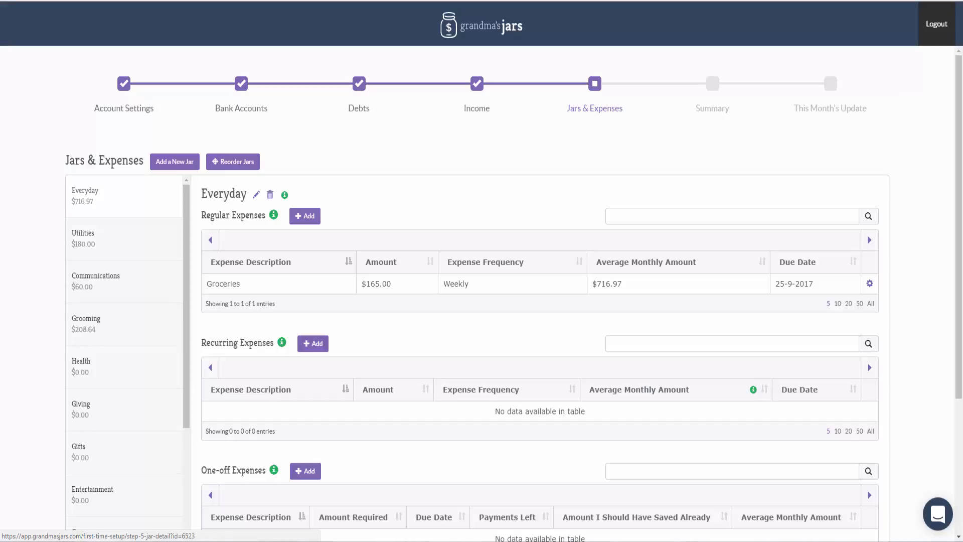
left_click(232, 162)
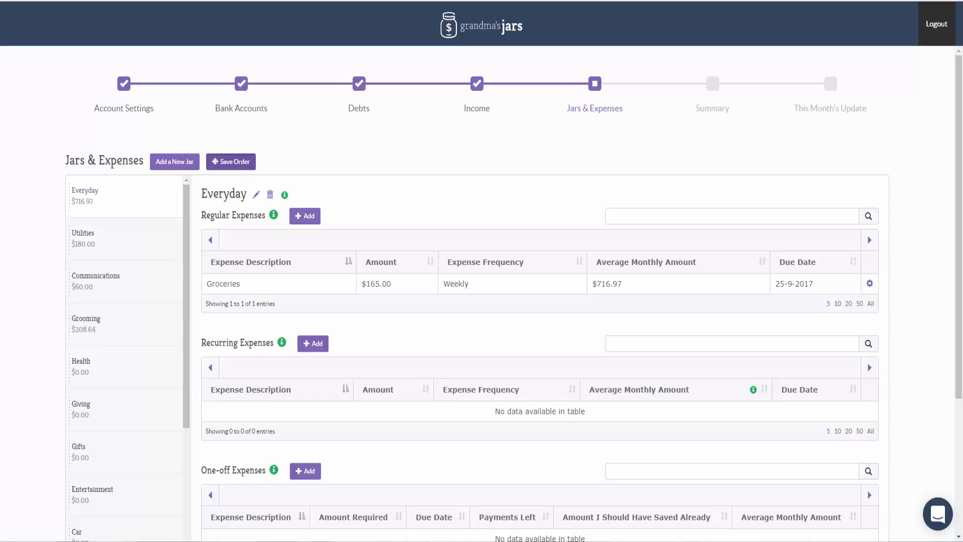
scroll(126, 286, "down", 10)
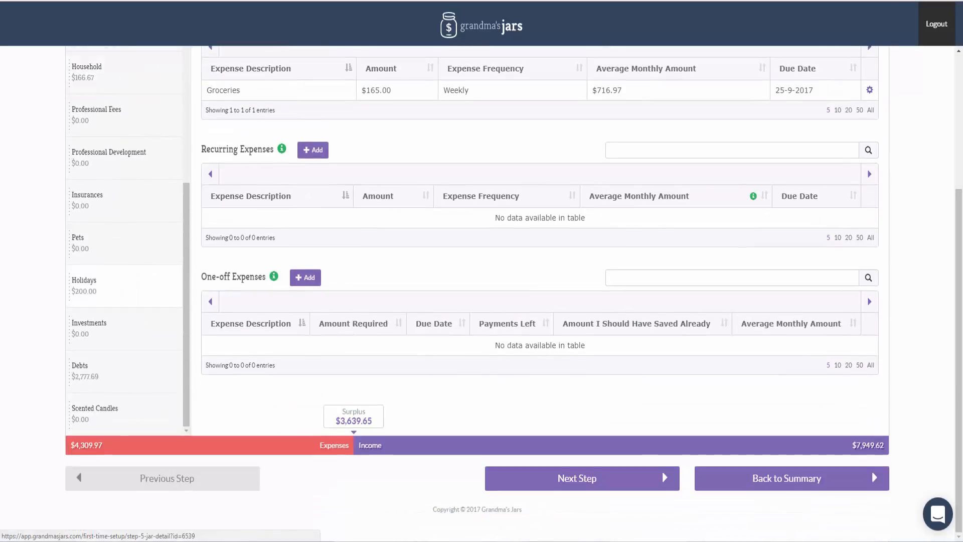
left_click_drag(95, 413, 101, 67)
scroll(126, 240, "up", 1)
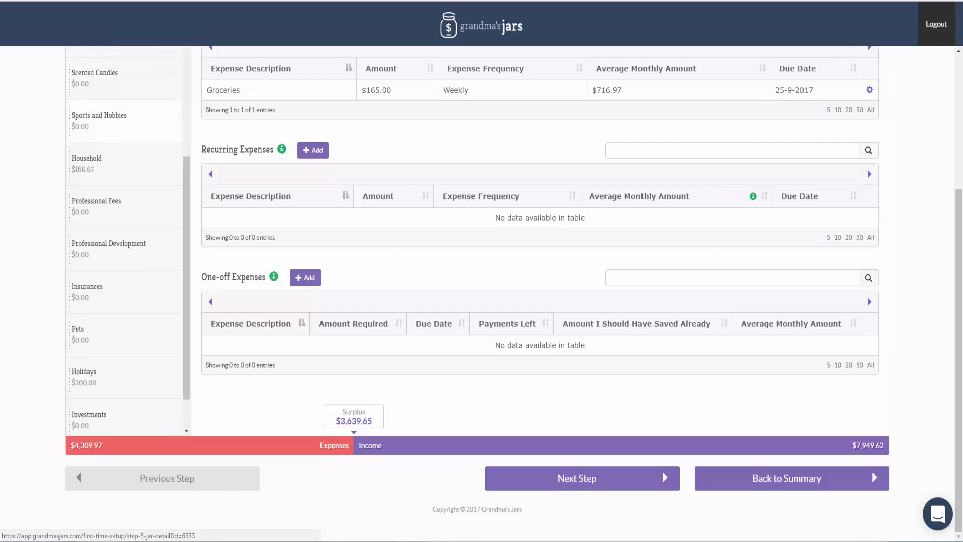
scroll(125, 241, "up", 2)
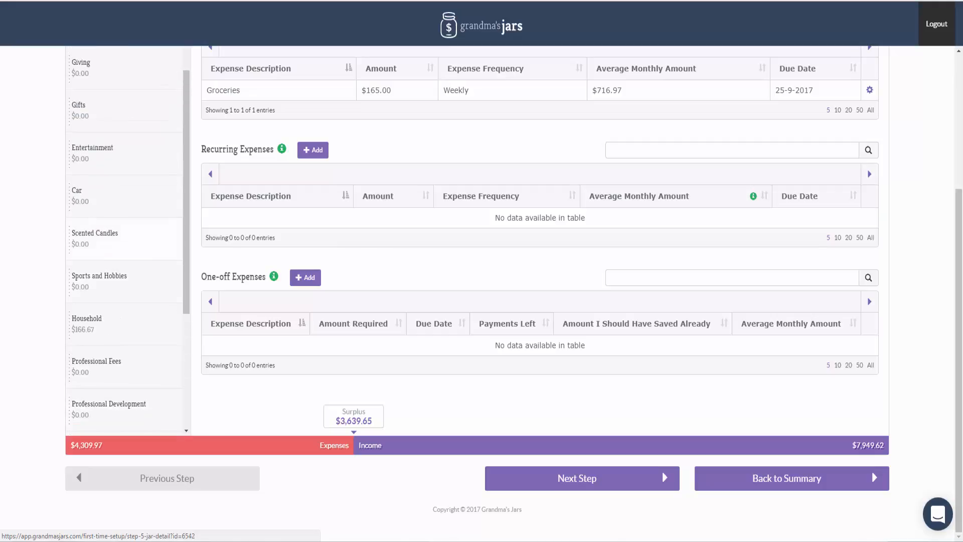
scroll(125, 240, "up", 5)
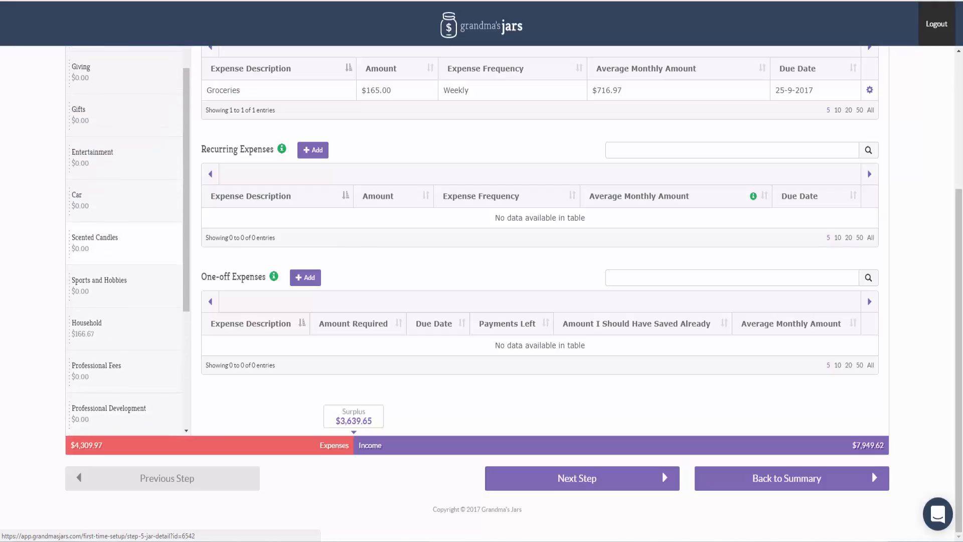
left_click(230, 161)
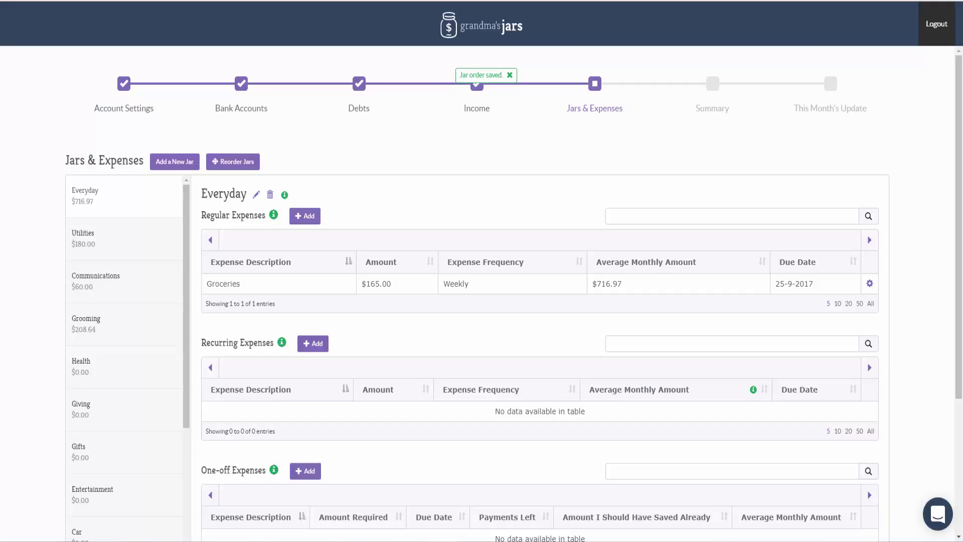
Review the expenses-versus-income bar and look through the Utilities and Communications jars.
scroll(502, 291, "down", 4)
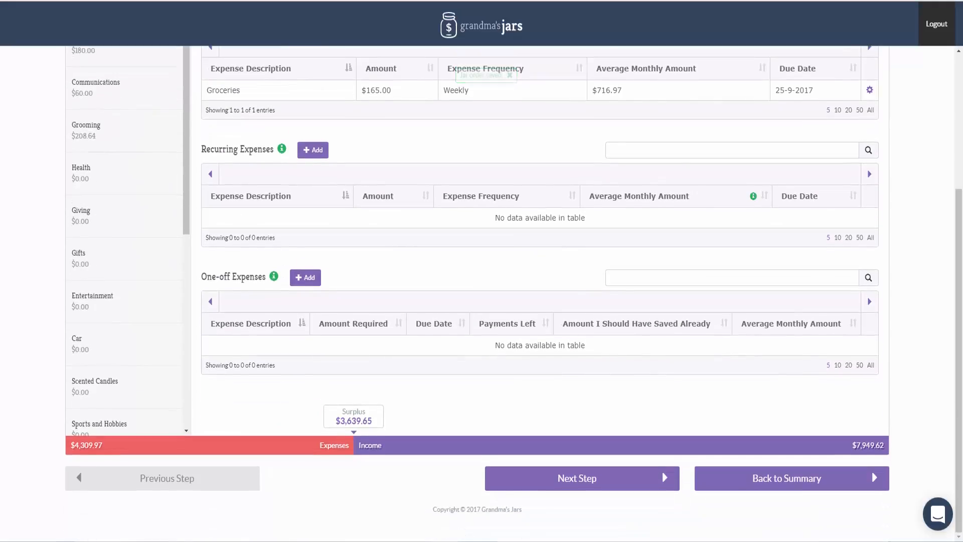
mouse_move(209, 445)
mouse_move(621, 445)
scroll(481, 291, "up", 4)
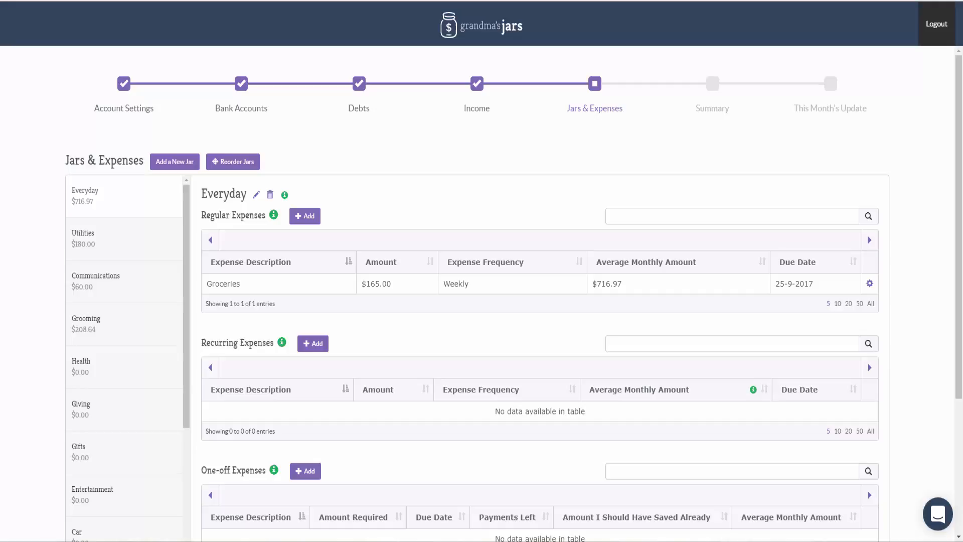
left_click(83, 238)
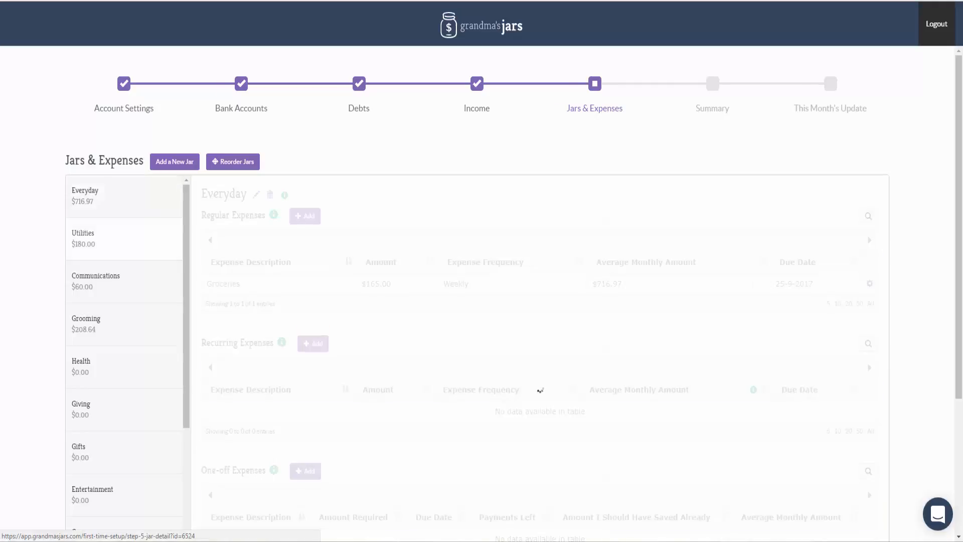
left_click(95, 280)
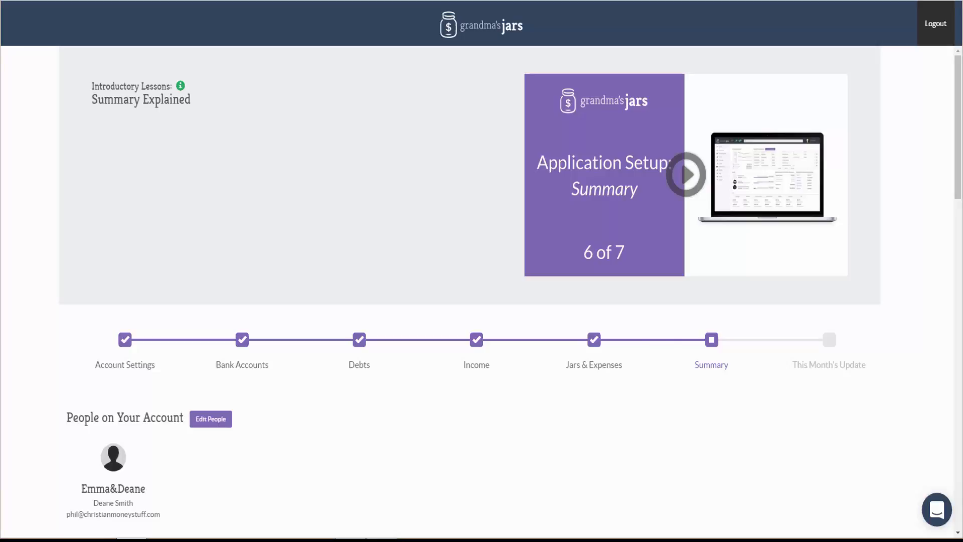
Review the setup summary, from the position summary through the bank accounts, debts, incomes and jars to the Budget Shortfall Calculator.
scroll(482, 281, "down", 2)
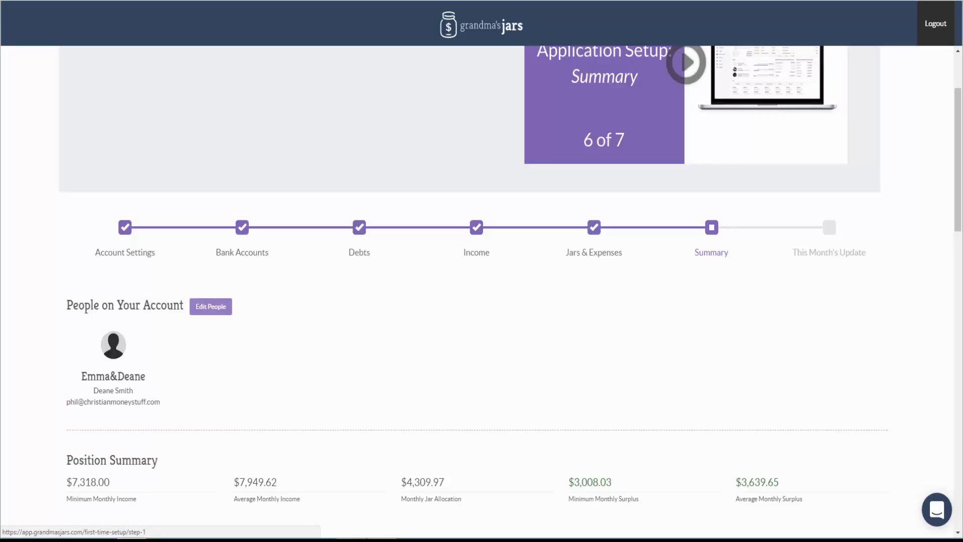
scroll(482, 291, "down", 2)
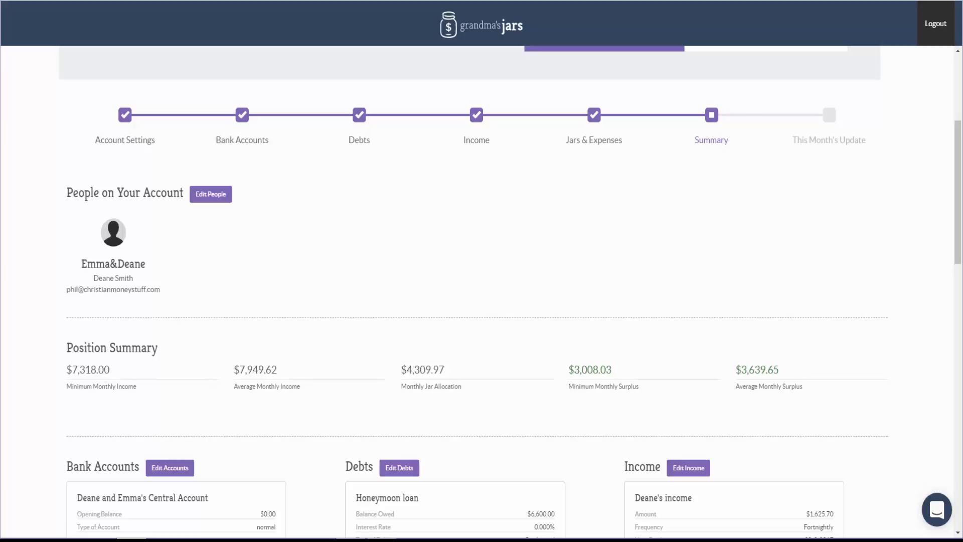
scroll(481, 291, "down", 5)
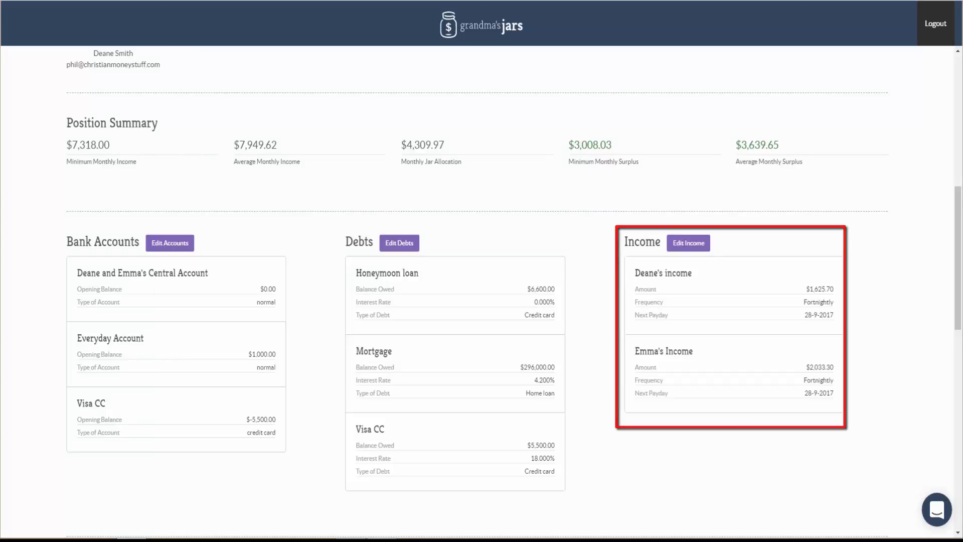
scroll(481, 291, "down", 3)
scroll(481, 291, "down", 4)
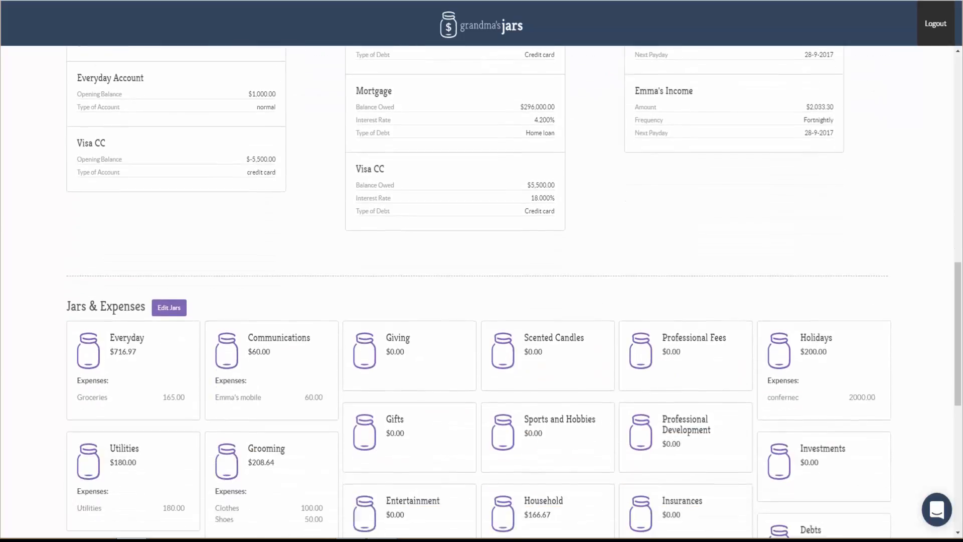
scroll(481, 291, "down", 1)
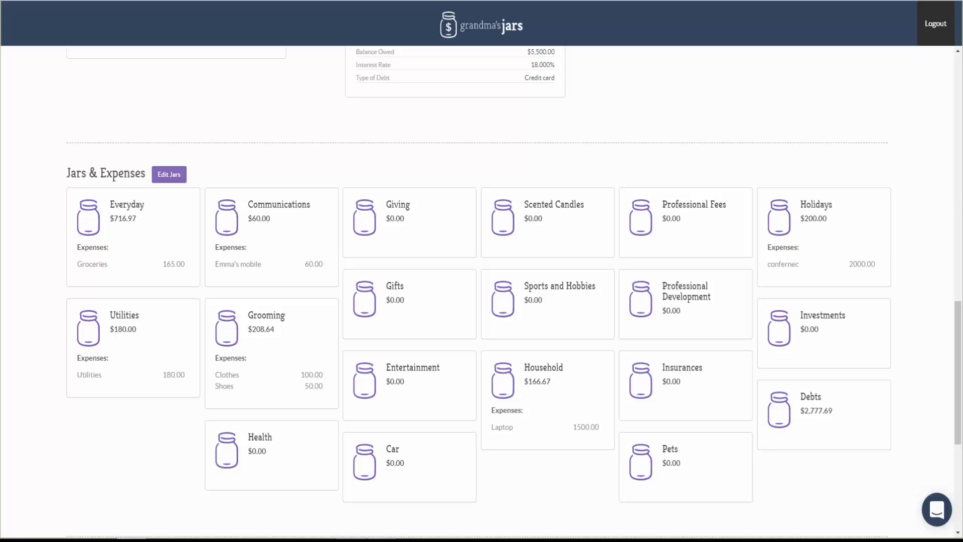
scroll(502, 290, "down", 6)
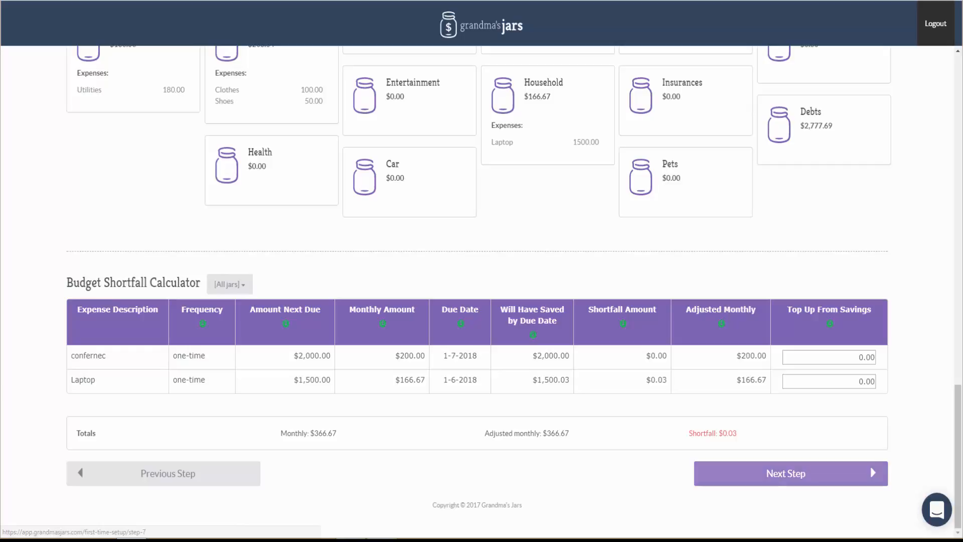
Proceed to This Month's Update and try to complete the setup with the listed incomes and expenses as they are.
left_click(786, 473)
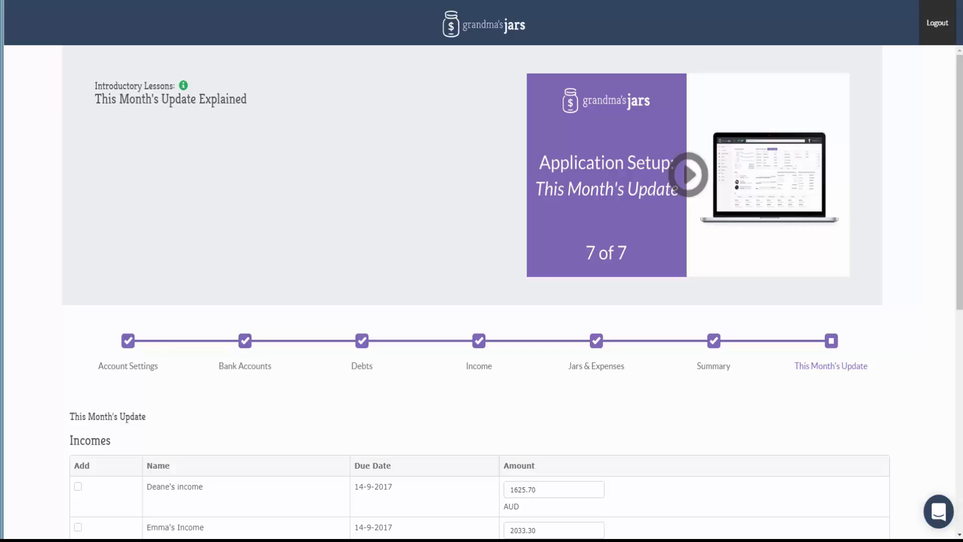
scroll(479, 293, "down", 9)
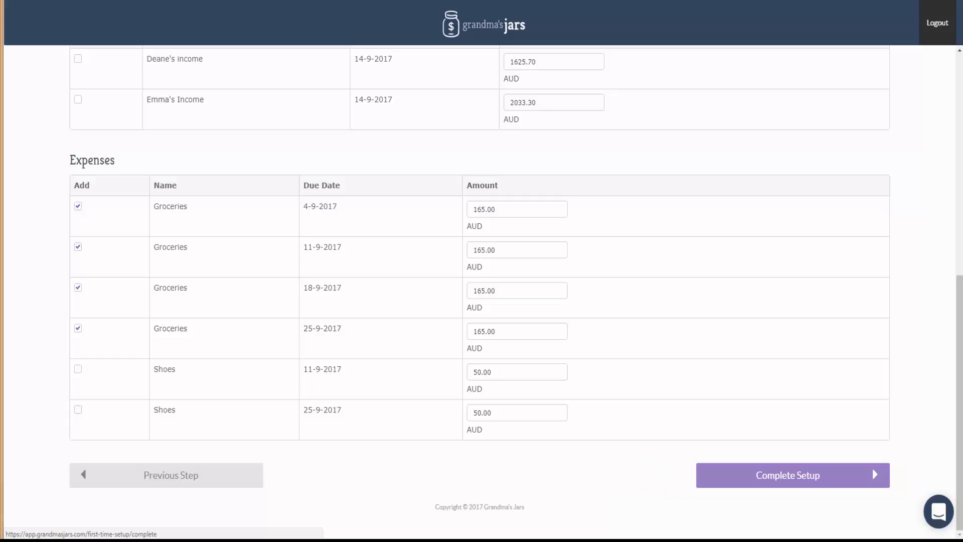
left_click(788, 475)
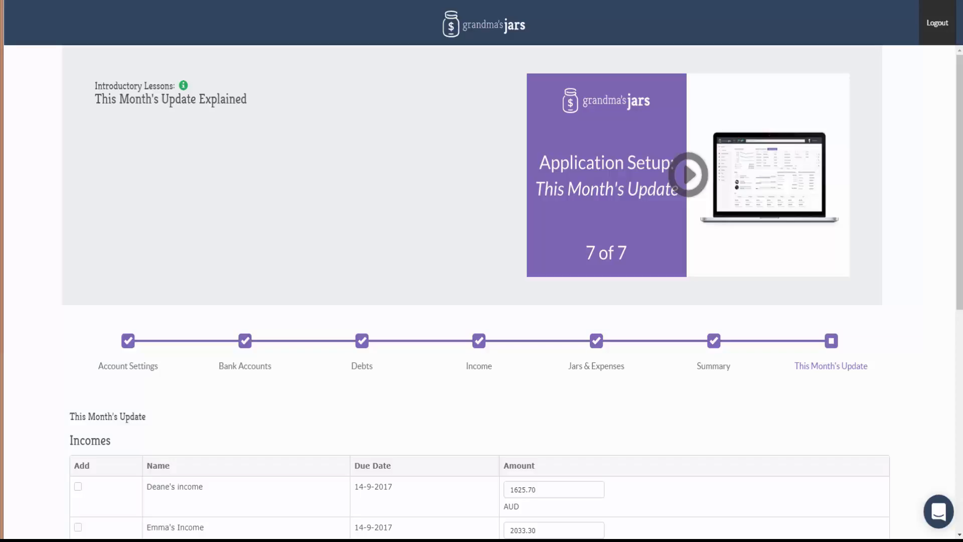
scroll(481, 291, "down", 8)
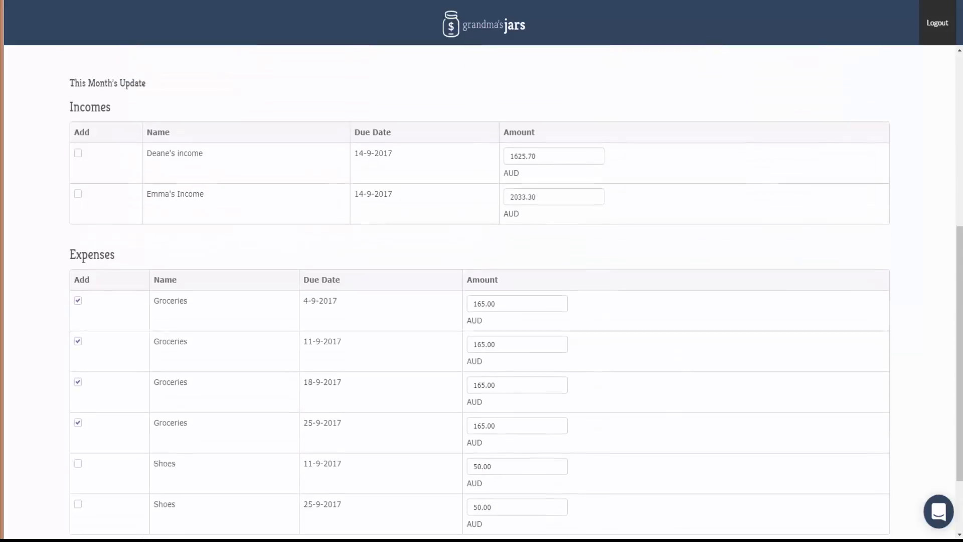